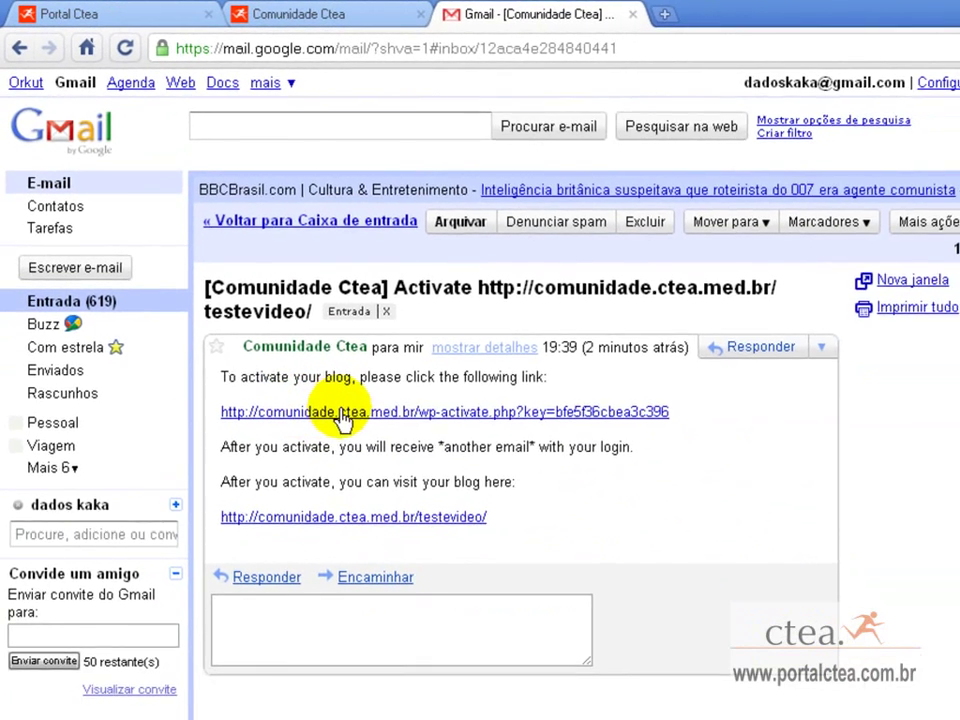
# Follow the wp-activate.php link in the activation e-mail to activate the new blog account.
pyautogui.click(492, 561)
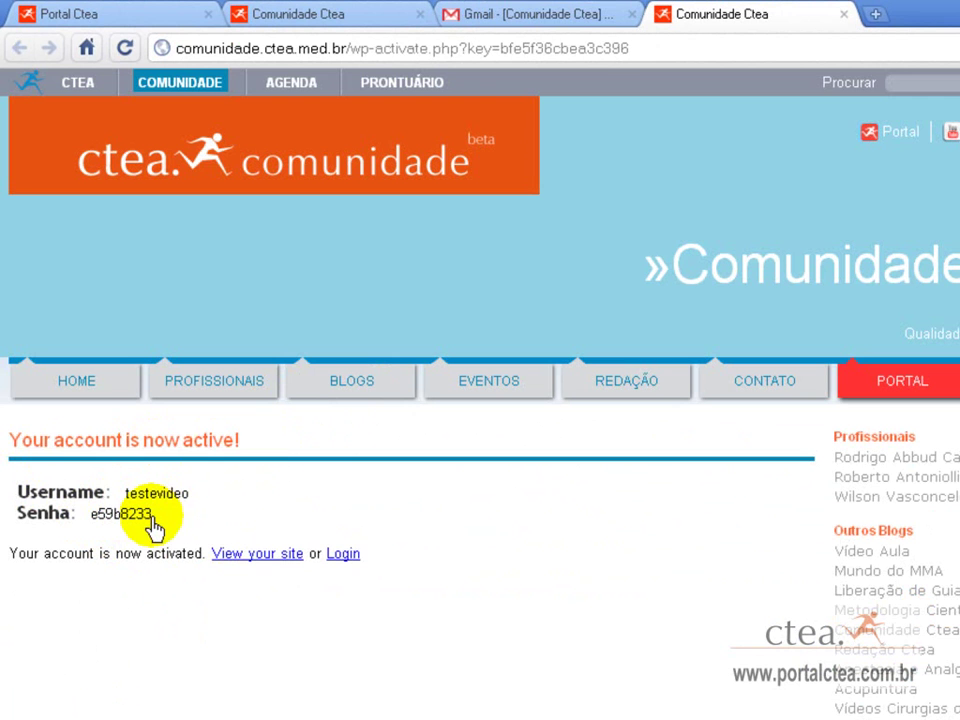
pyautogui.click(276, 14)
# Go to the Comunidade Ctea home page and enter the new username in the Login field.
pyautogui.scroll(1, 301, 115)
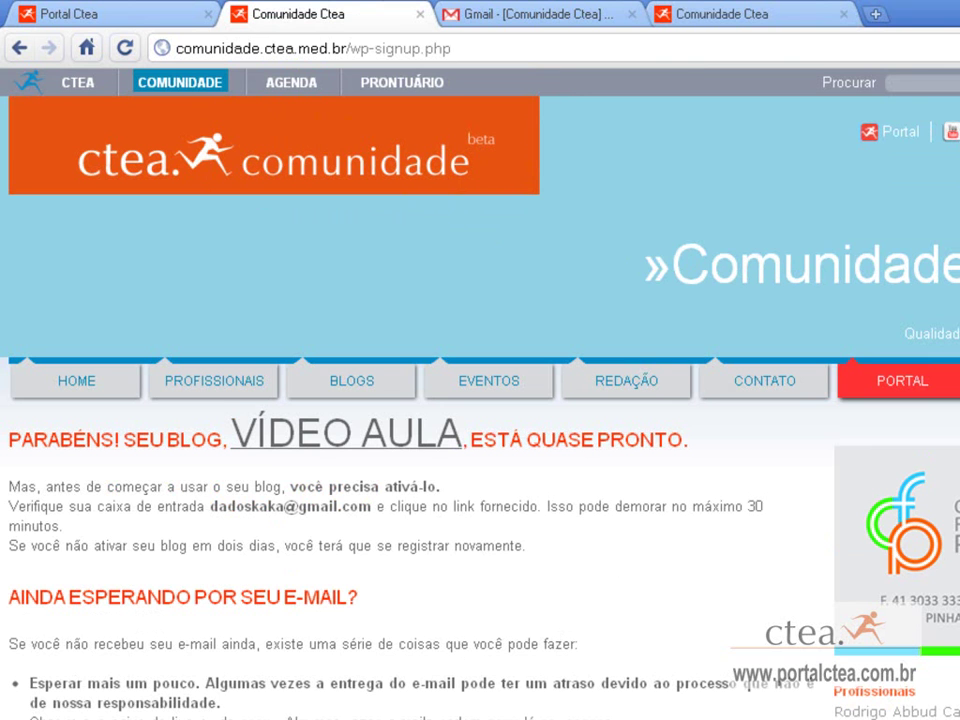
pyautogui.click(271, 176)
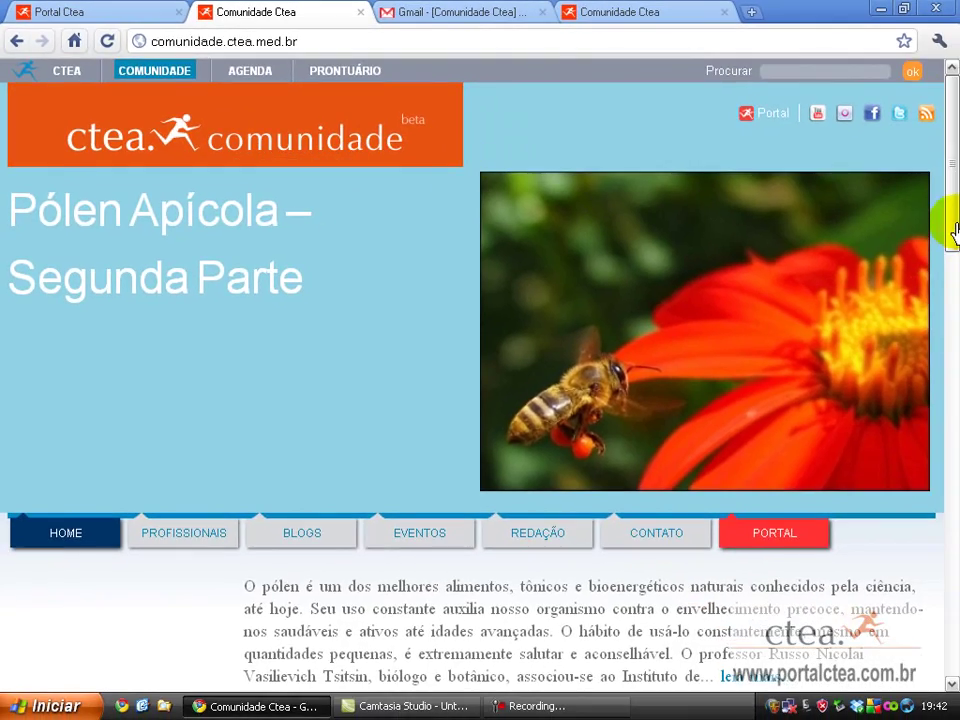
pyautogui.scroll(-6, 952, 230)
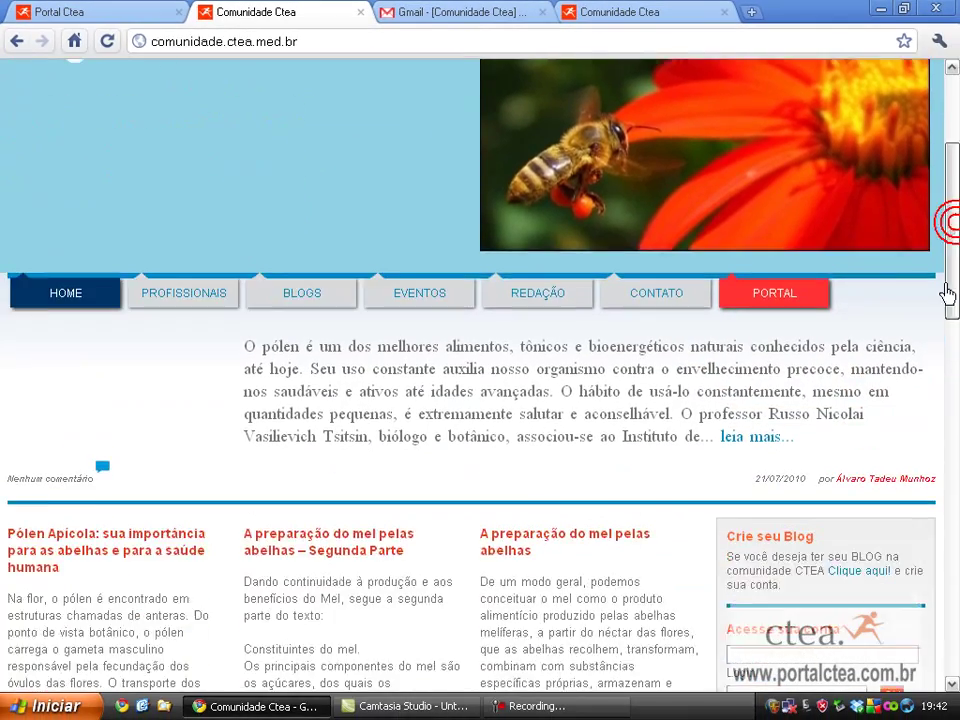
pyautogui.click(772, 418)
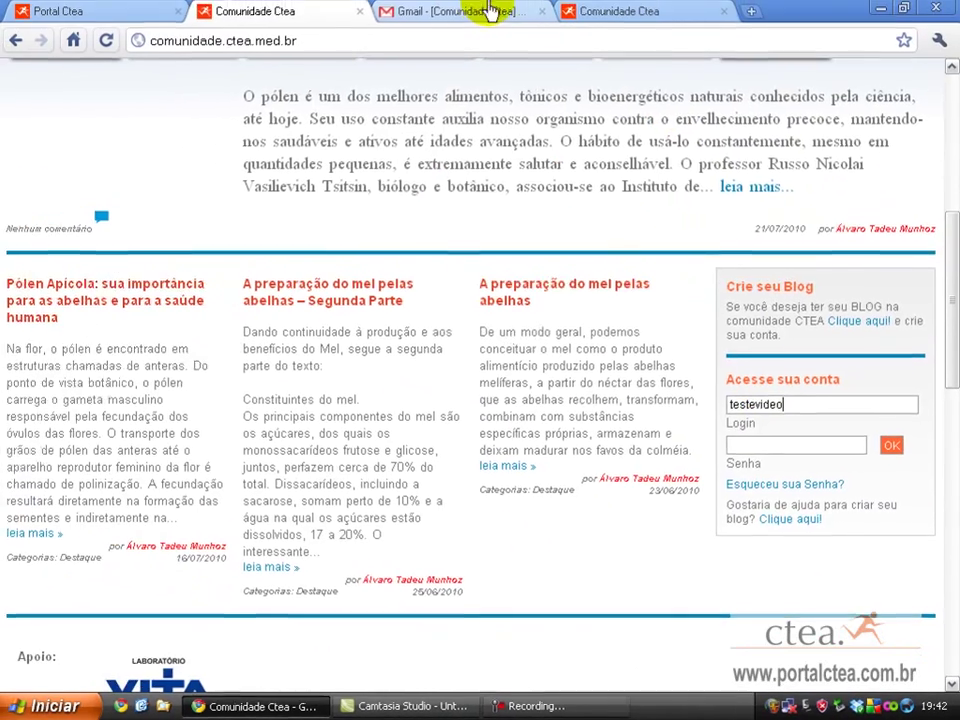
# Copy the Senha from the account-activated page and paste it into the portal's password field.
pyautogui.click(485, 11)
pyautogui.click(652, 11)
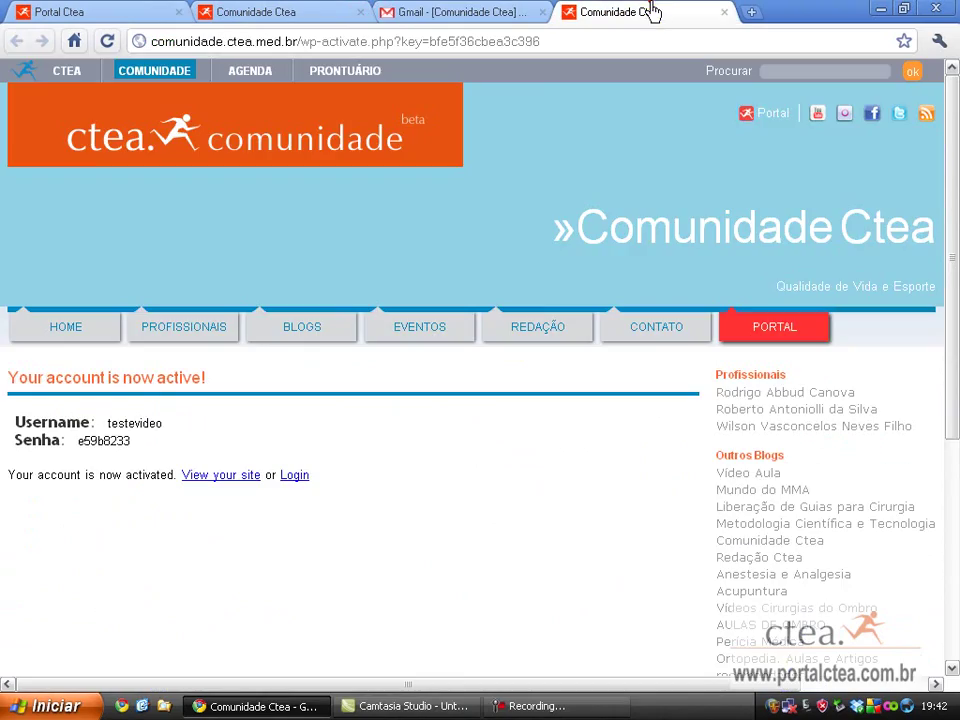
pyautogui.rightClick(83, 448)
pyautogui.click(110, 449)
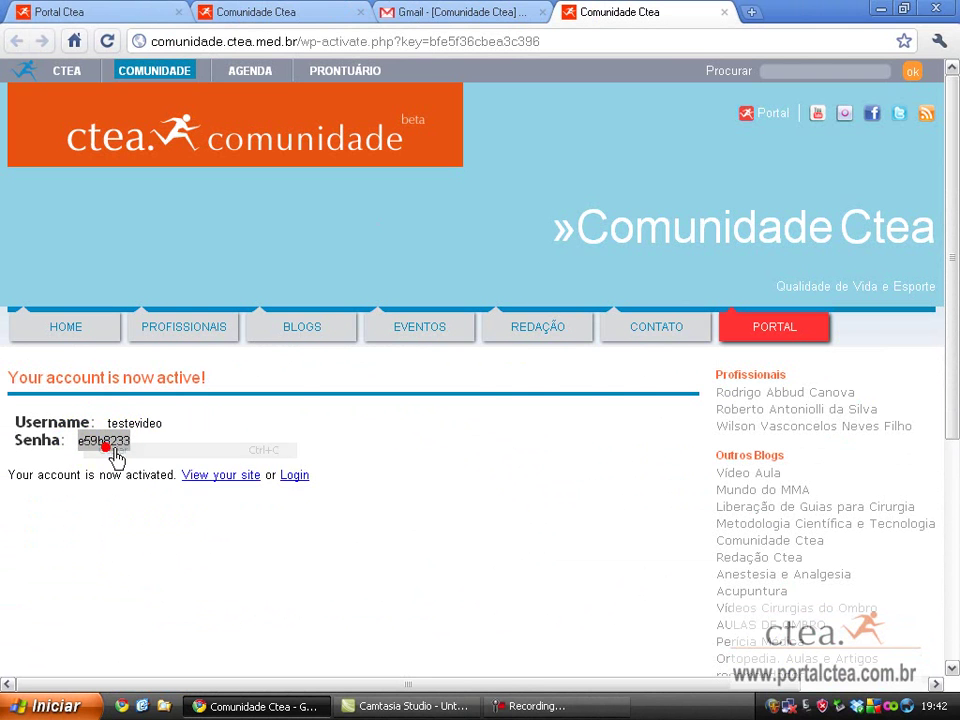
pyautogui.click(300, 11)
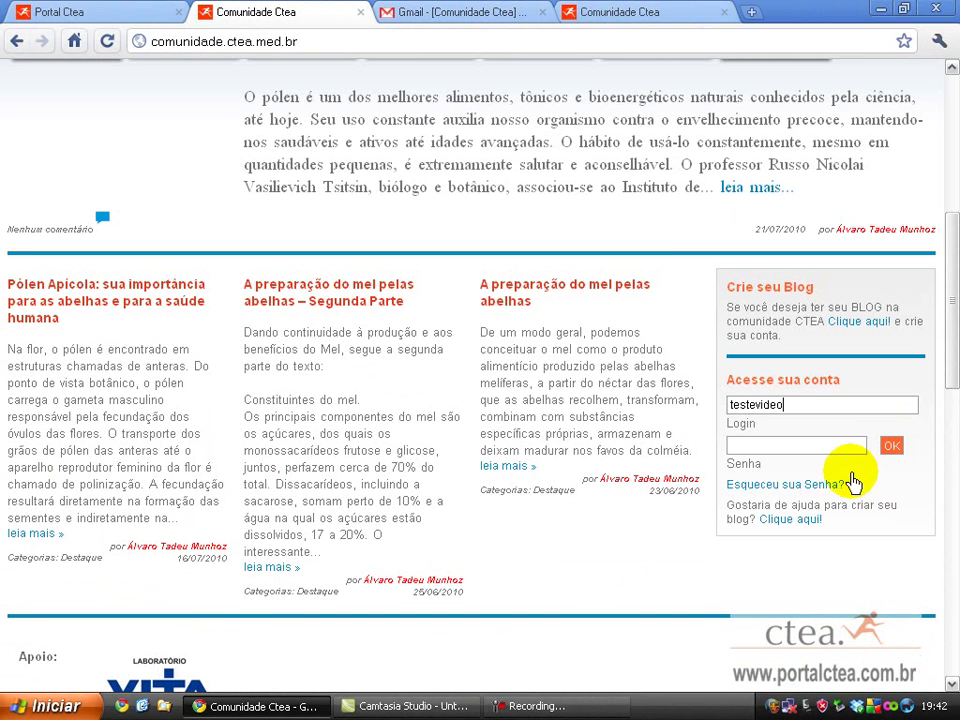
pyautogui.rightClick(840, 445)
pyautogui.click(760, 535)
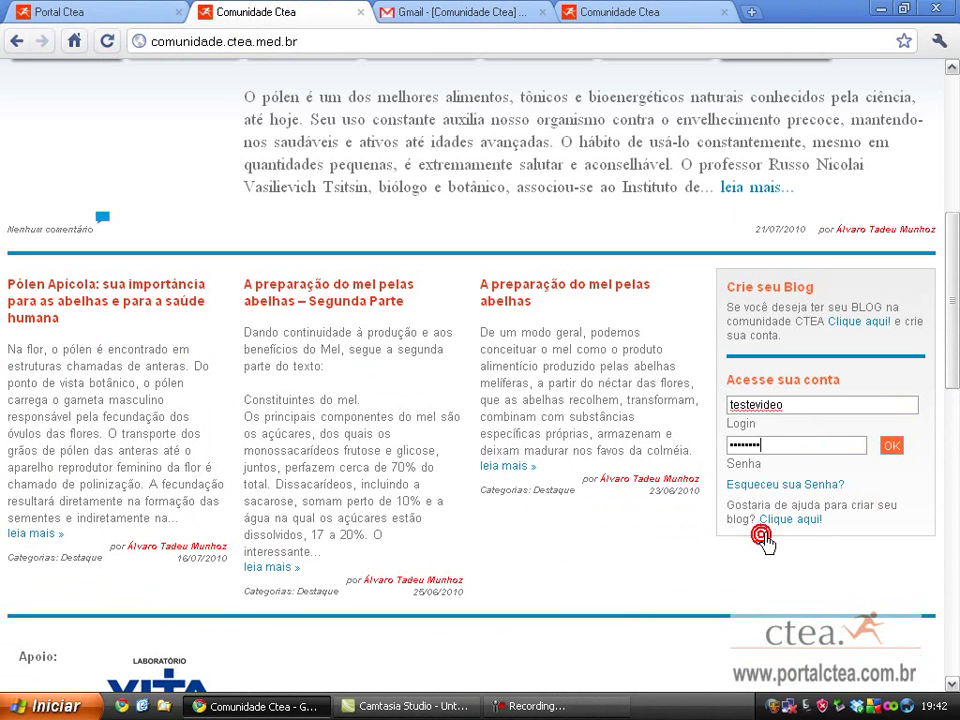
# Log into the Vídeo Aula admin, open Posts, and view the public blog in a new tab.
pyautogui.click(891, 450)
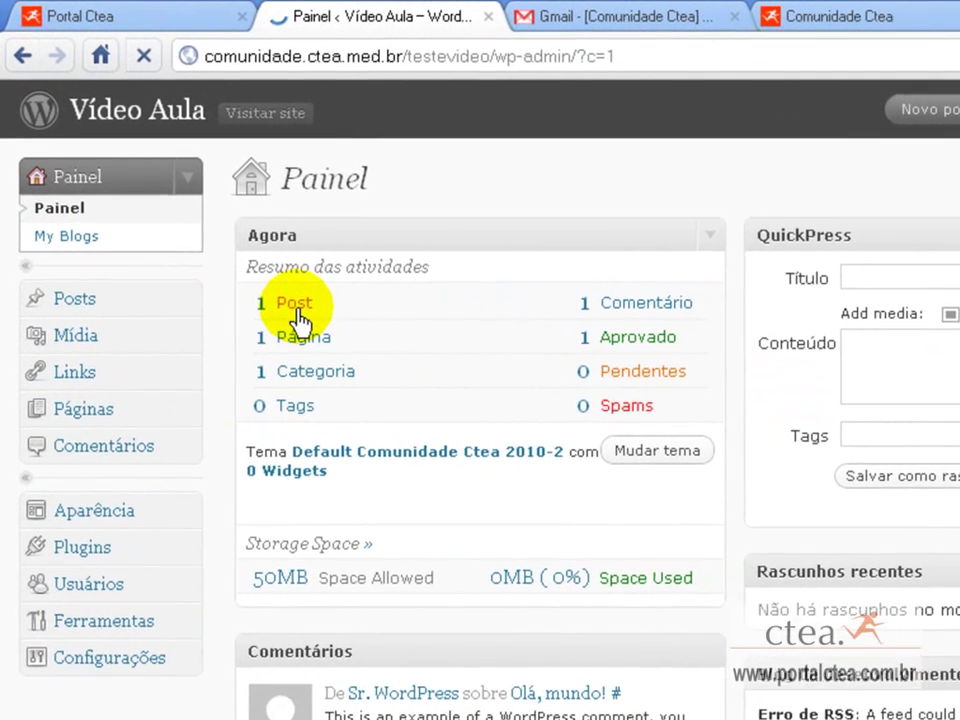
pyautogui.click(296, 314)
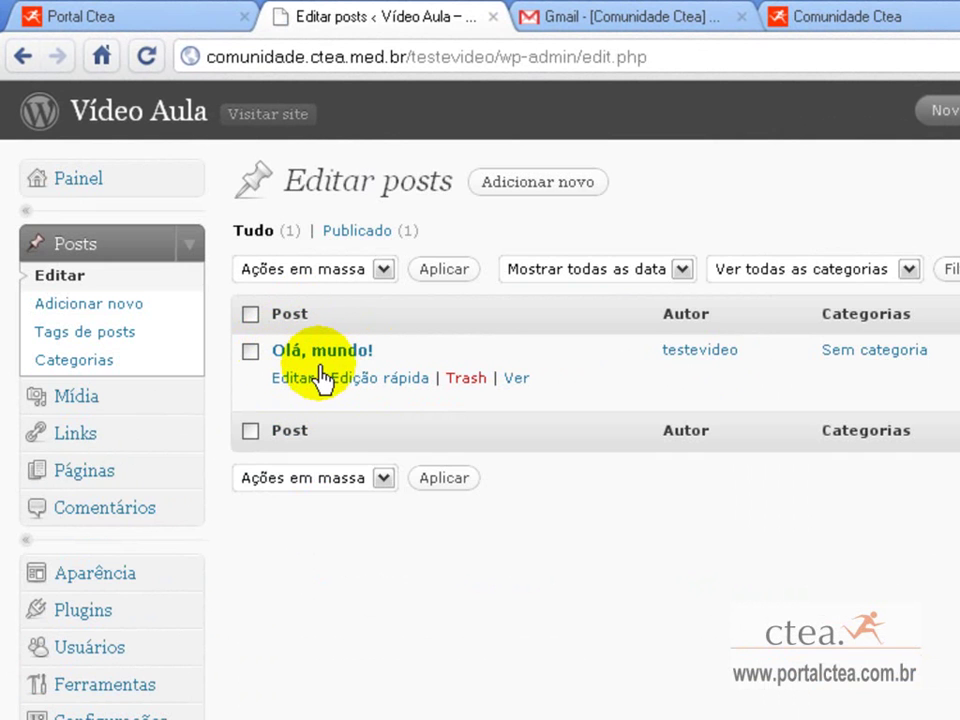
pyautogui.rightClick(284, 124)
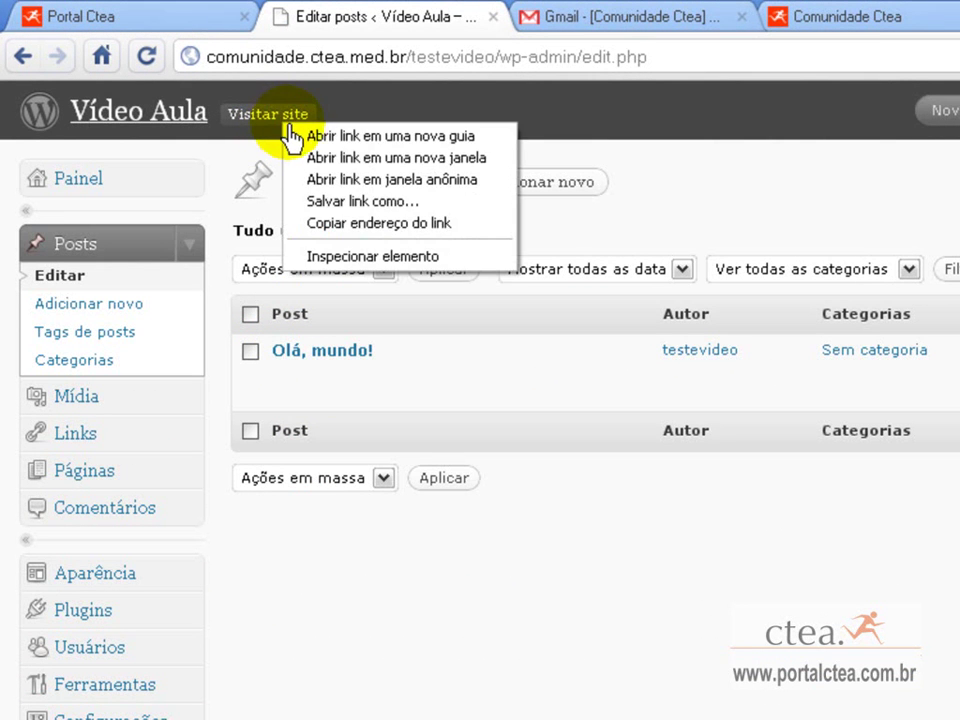
pyautogui.click(294, 140)
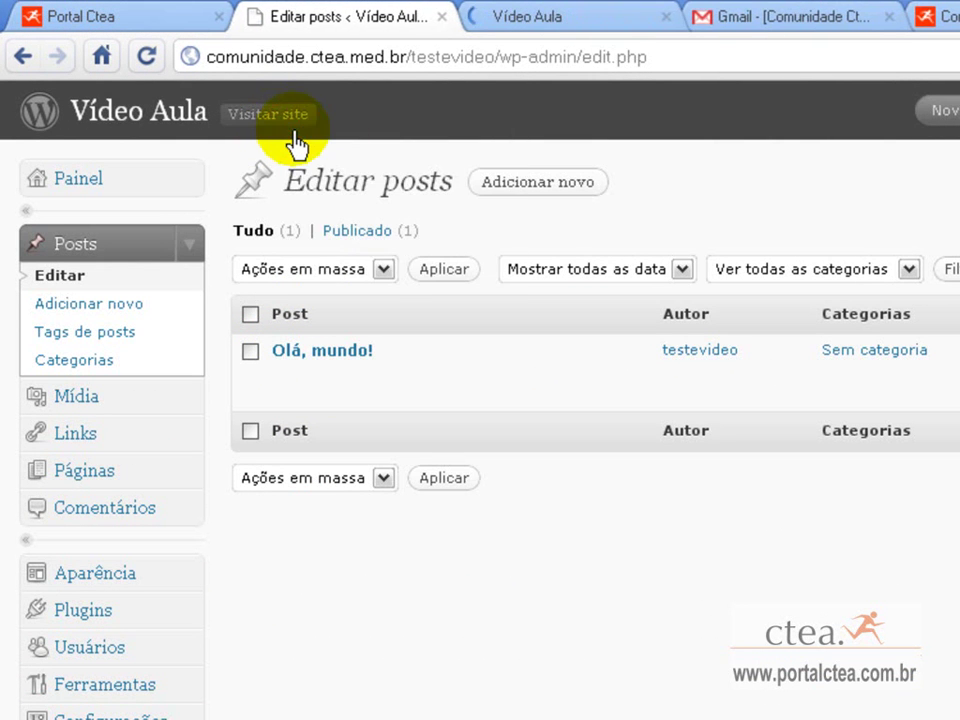
pyautogui.click(528, 36)
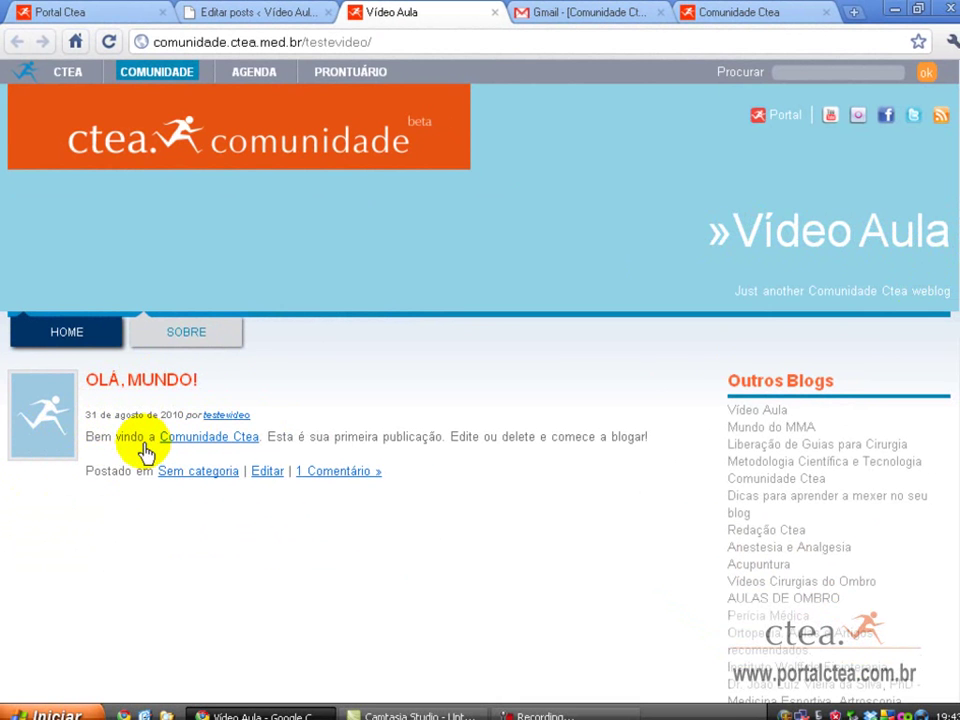
# Open the blog account's profile for editing from the Usuários list.
pyautogui.click(263, 14)
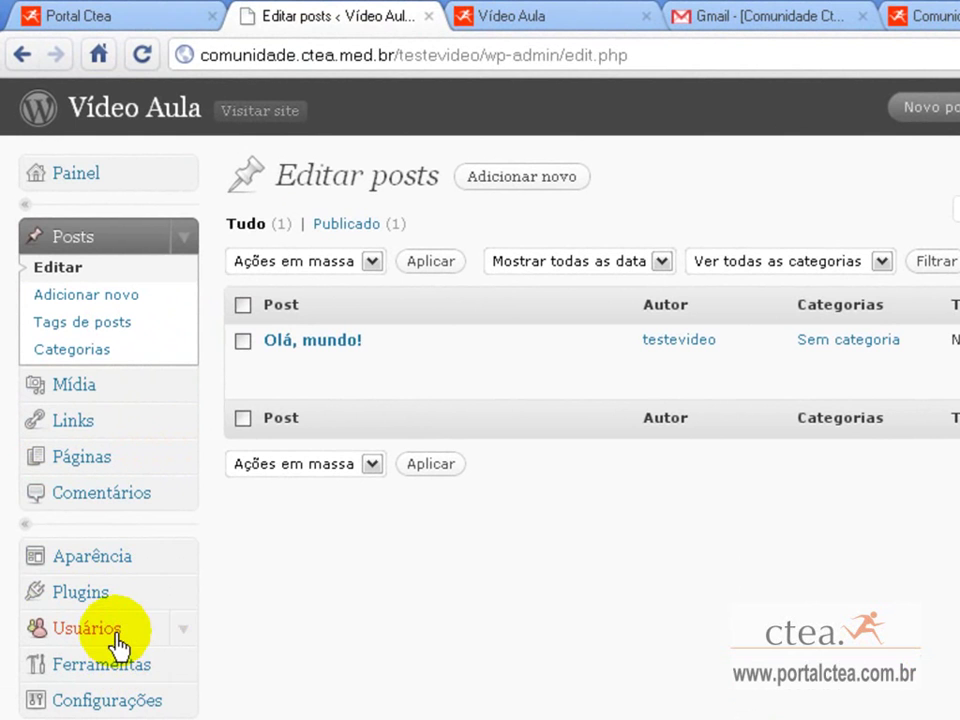
pyautogui.click(118, 640)
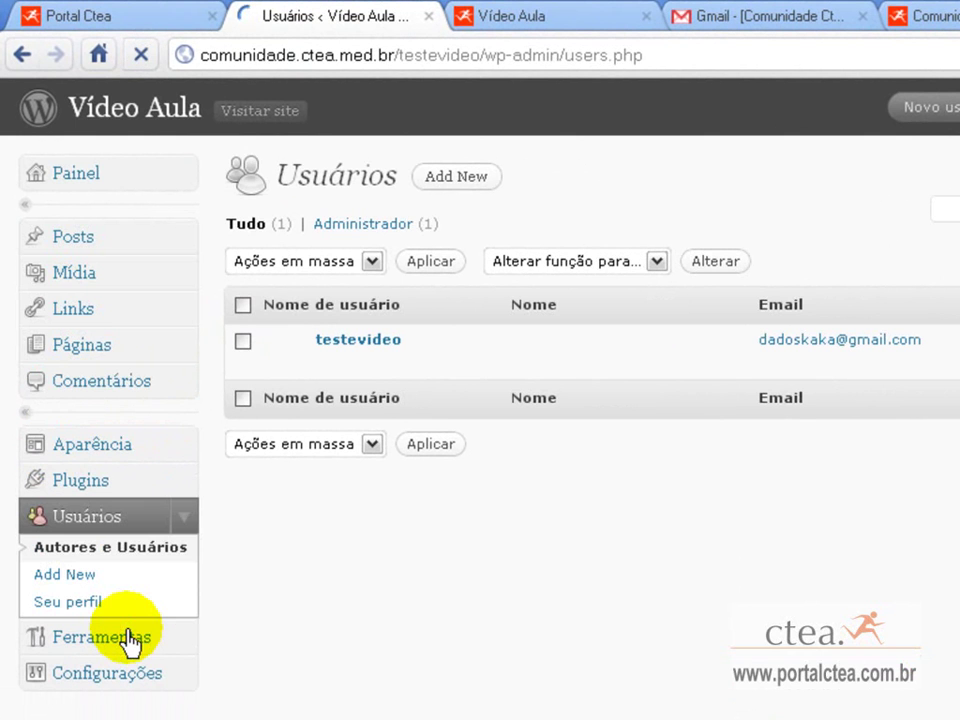
pyautogui.moveTo(367, 358)
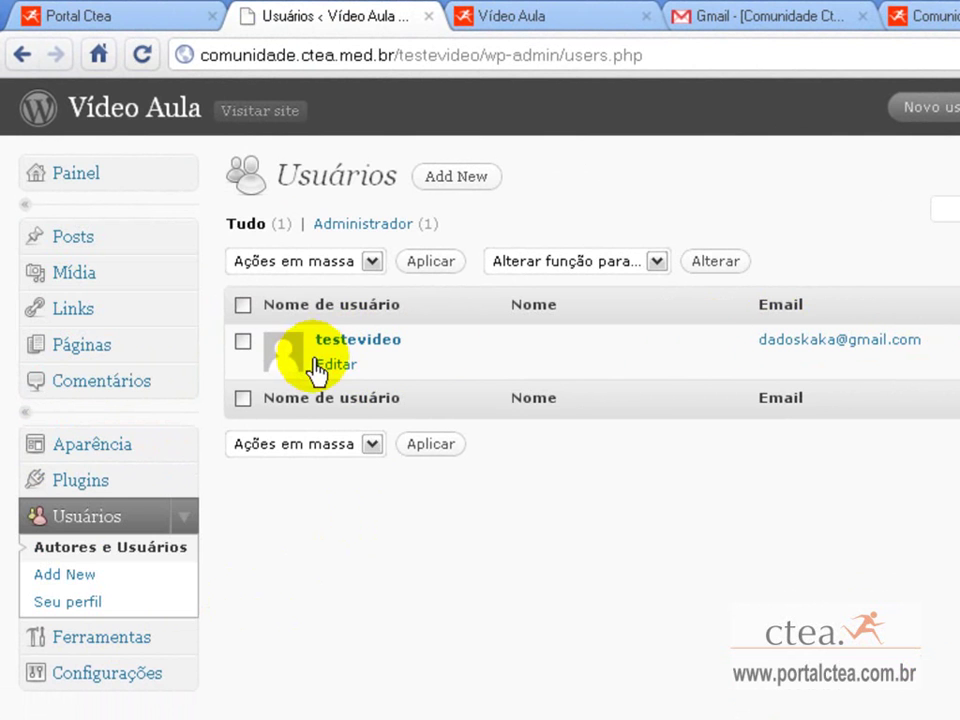
pyautogui.click(334, 366)
pyautogui.scroll(-6, 321, 600)
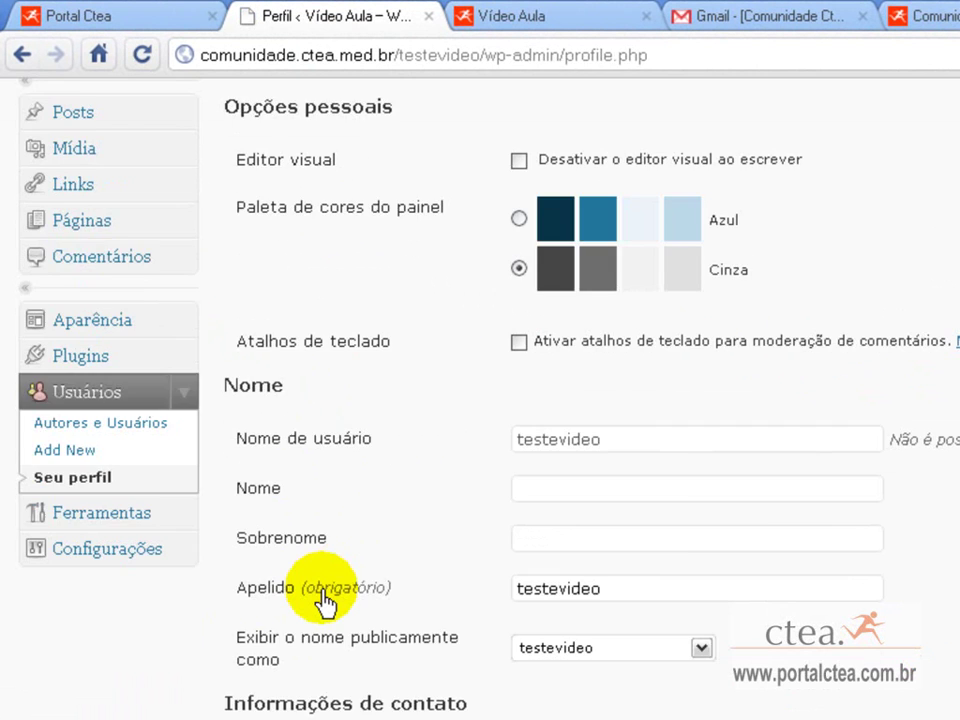
pyautogui.scroll(-1, 325, 603)
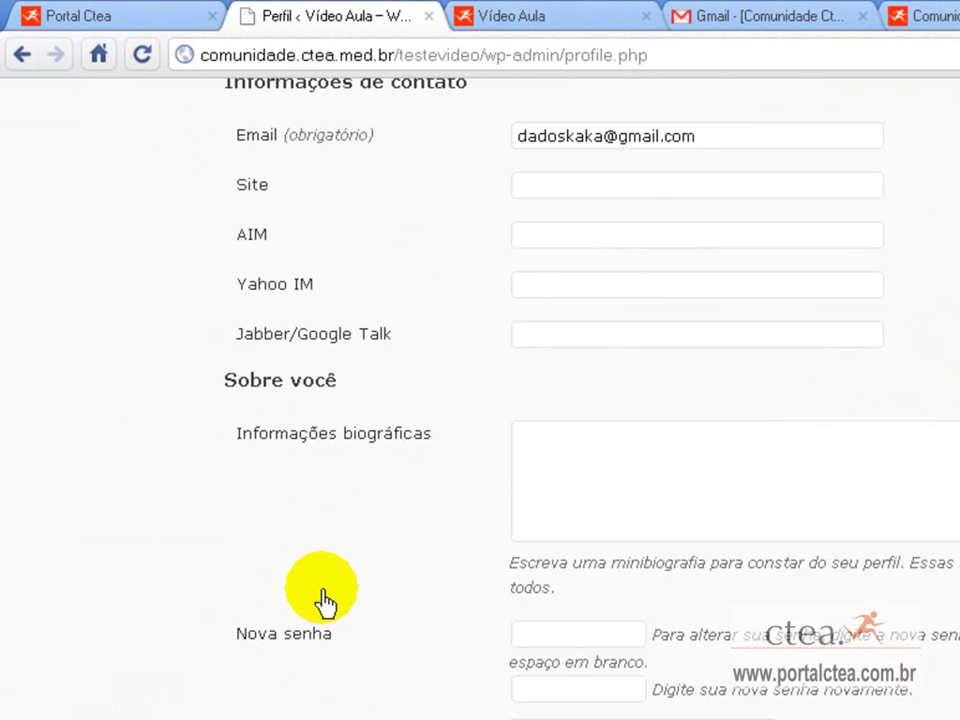
pyautogui.moveTo(227, 634); pyautogui.dragTo(316, 636)
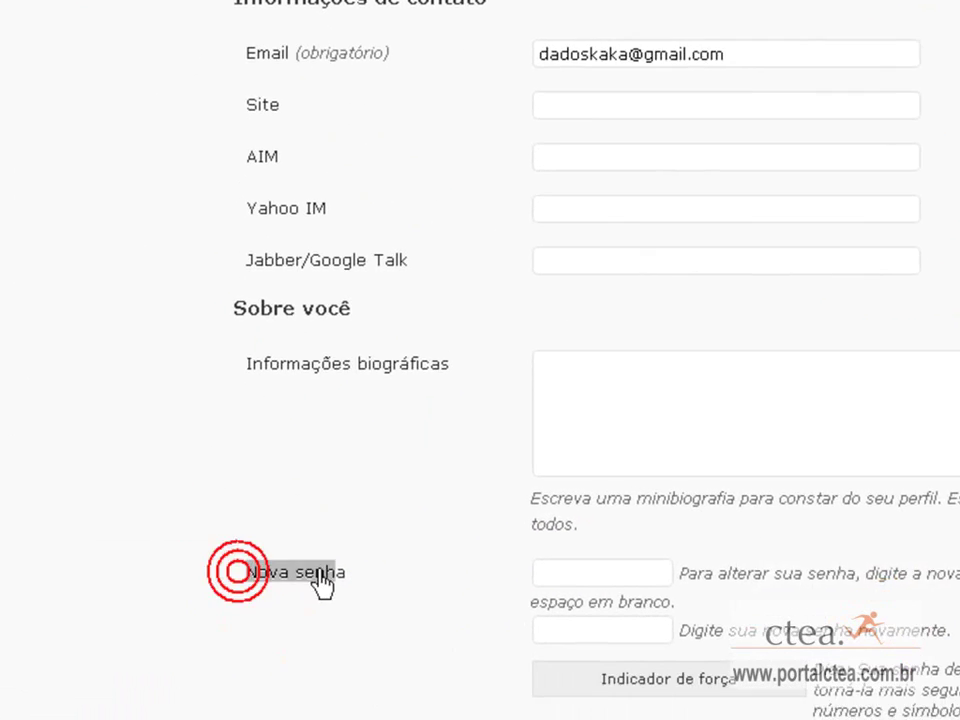
# Enter a new account password twice in Nova senha and save with Atualizar perfil.
pyautogui.click(602, 576)
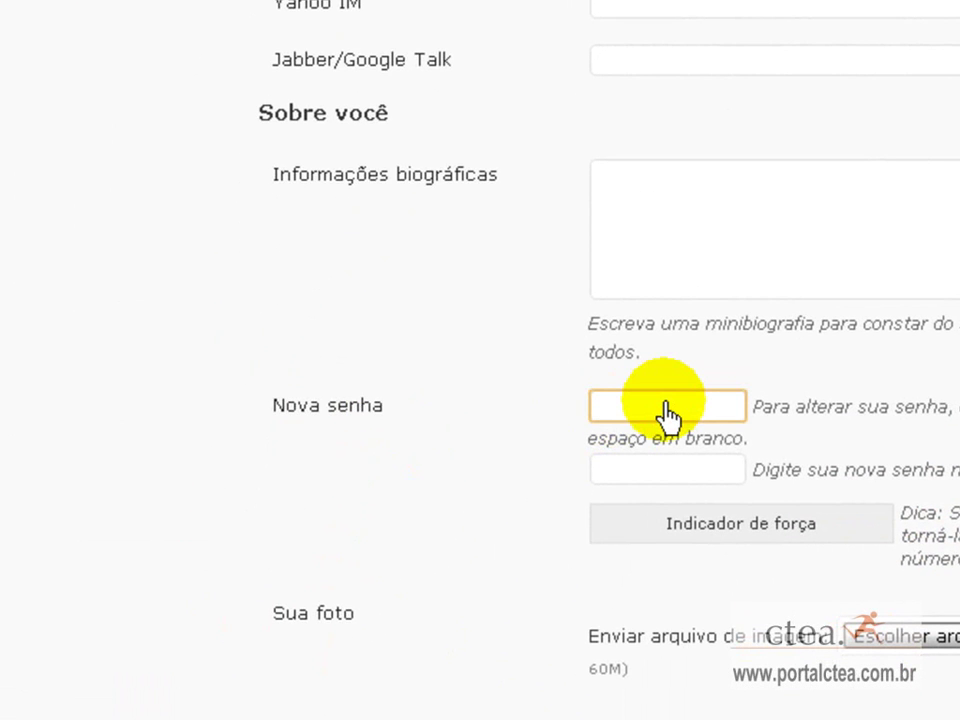
pyautogui.write('adm')
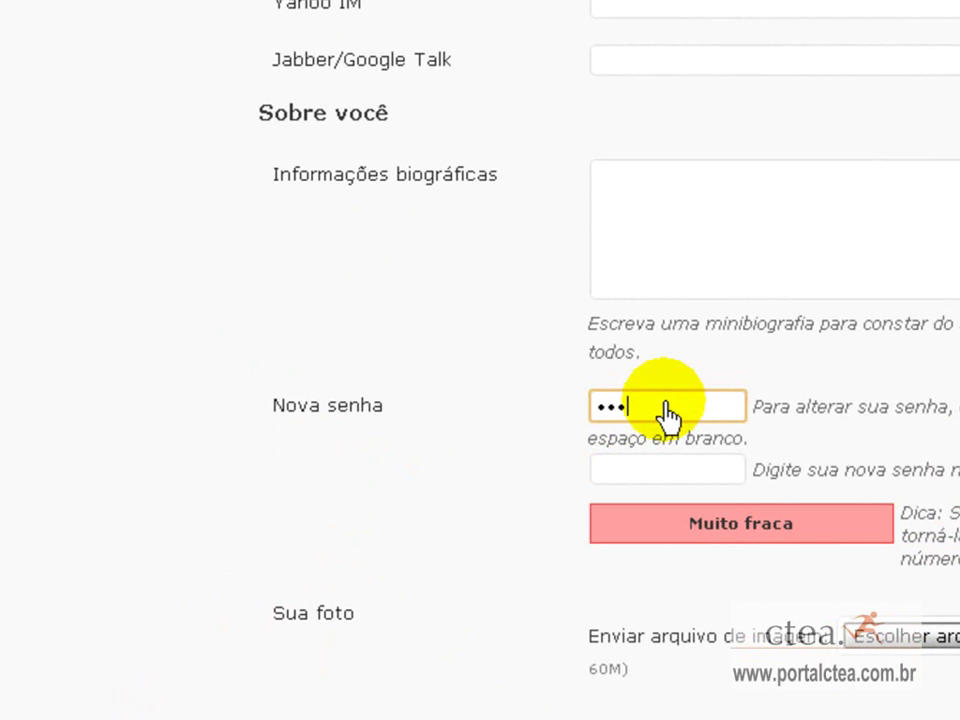
pyautogui.write('in')
pyautogui.click(675, 468)
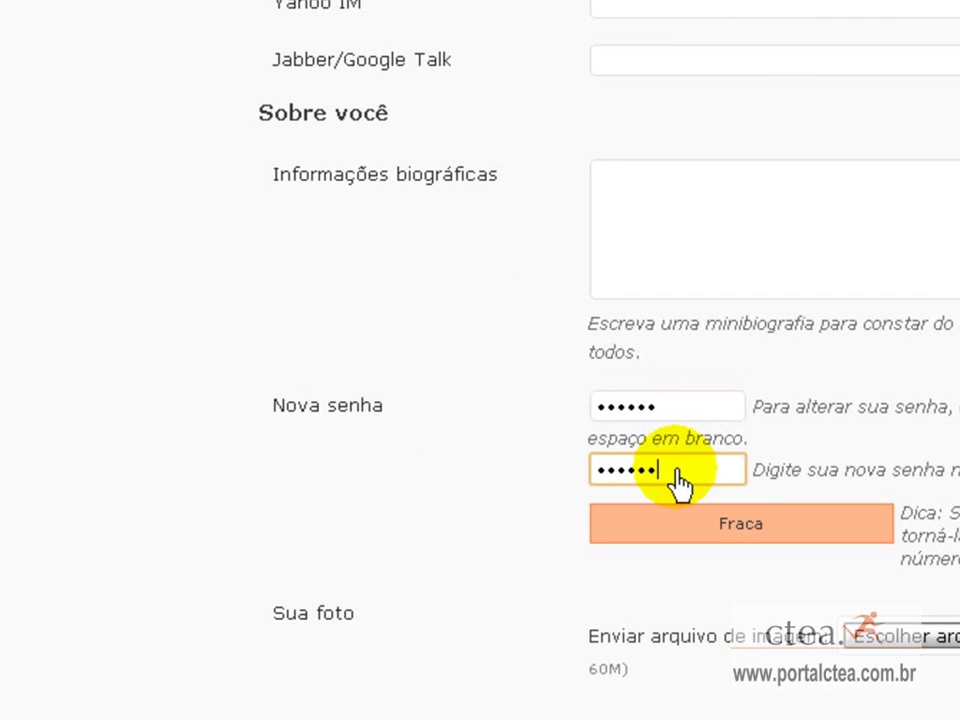
pyautogui.scroll(-3, 754, 458)
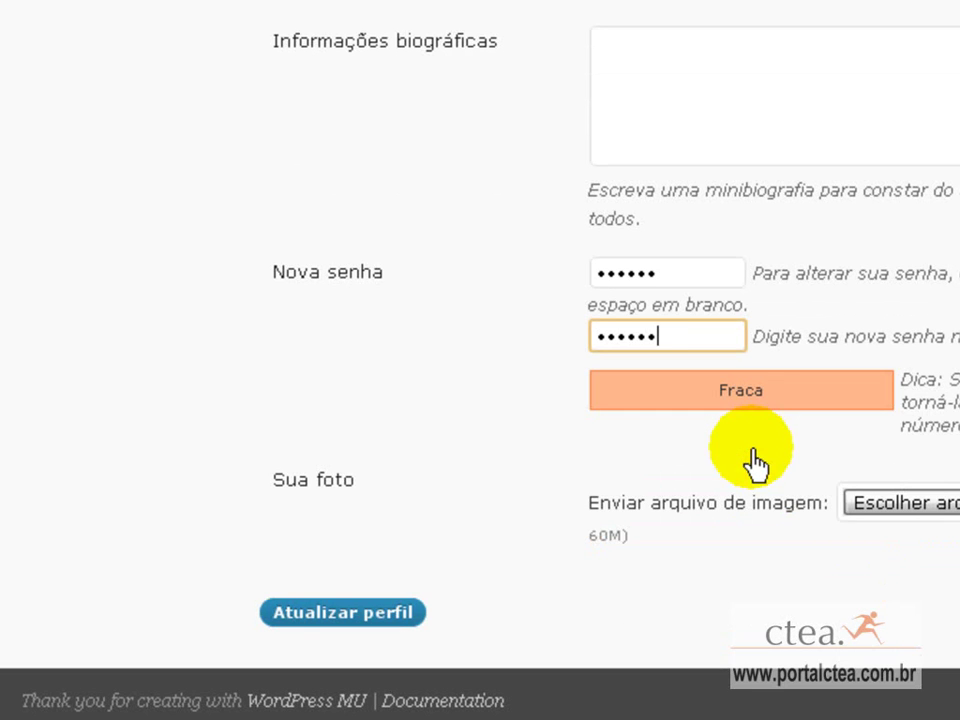
pyautogui.click(392, 620)
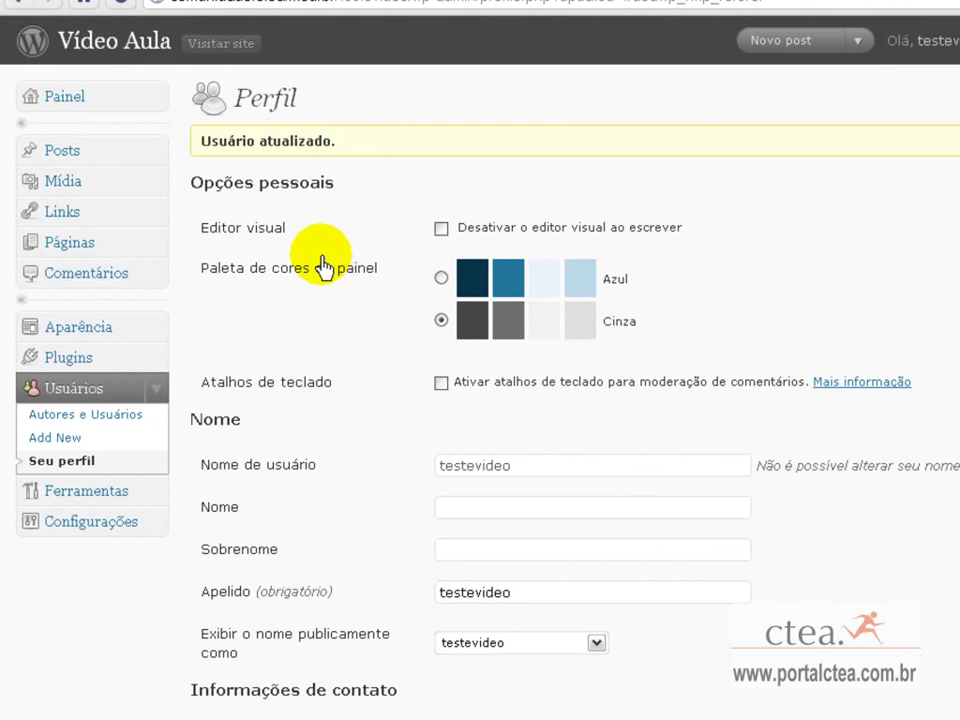
# Review the Função roles on the Add New user form, leaving it on Assinante.
pyautogui.scroll(-2, 303, 262)
pyautogui.scroll(-12, 303, 262)
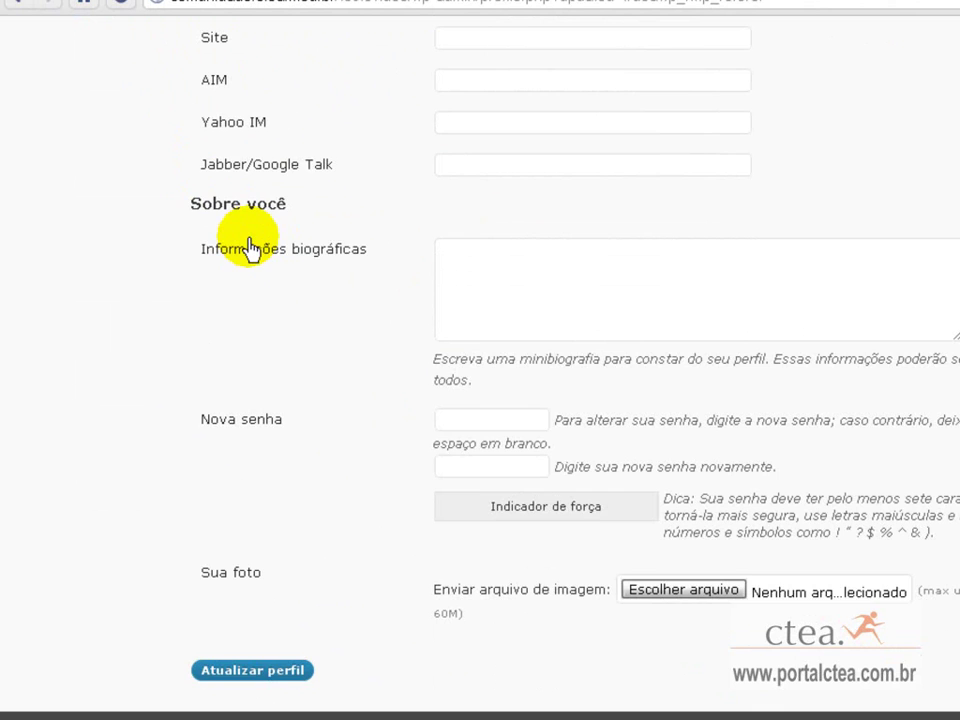
pyautogui.scroll(14, 248, 250)
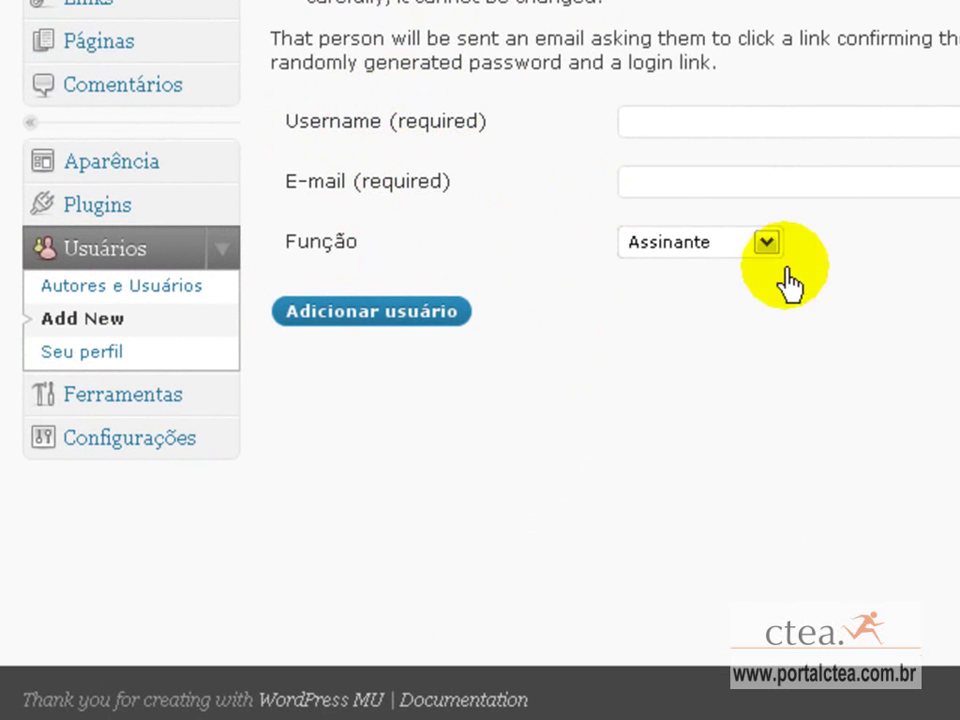
pyautogui.click(652, 243)
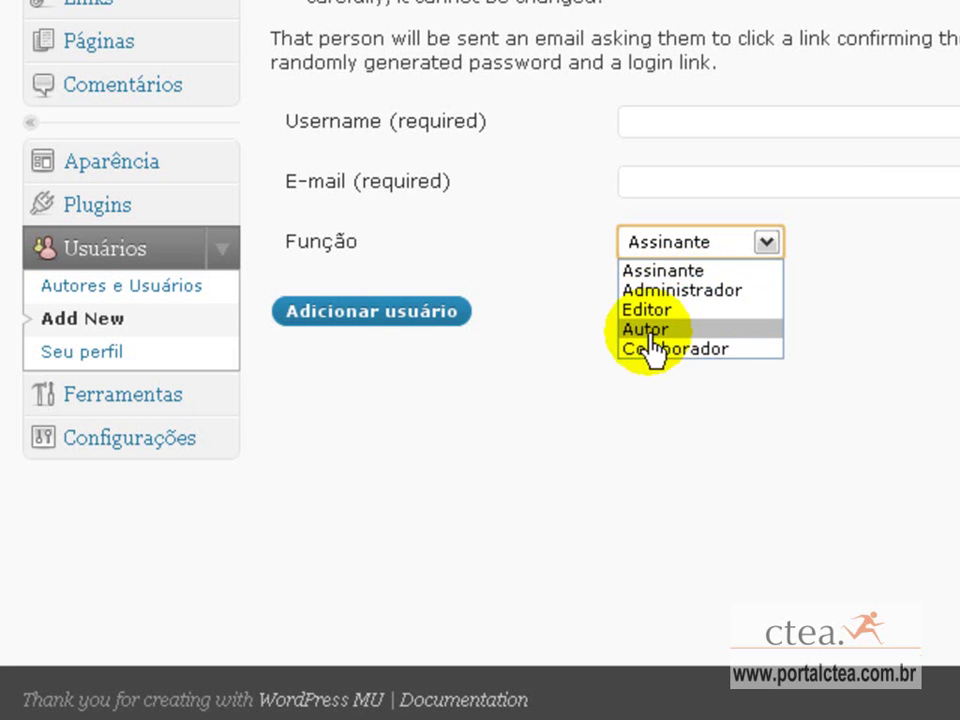
pyautogui.click(519, 260)
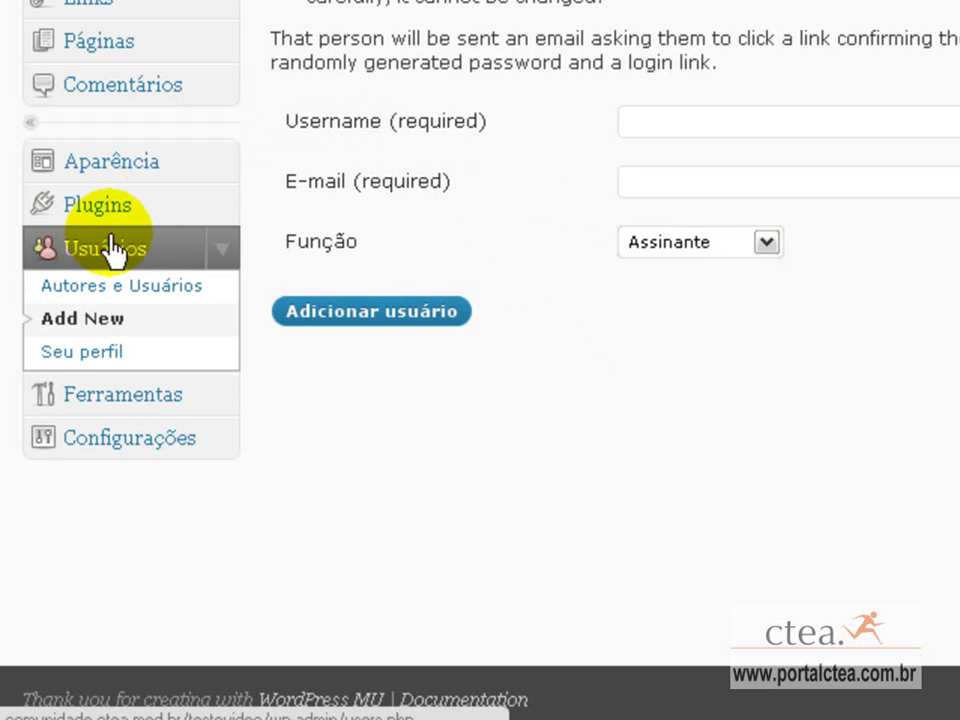
# Browse the Ferramentas and Importar pages, then open the general Configurações page.
pyautogui.click(128, 300)
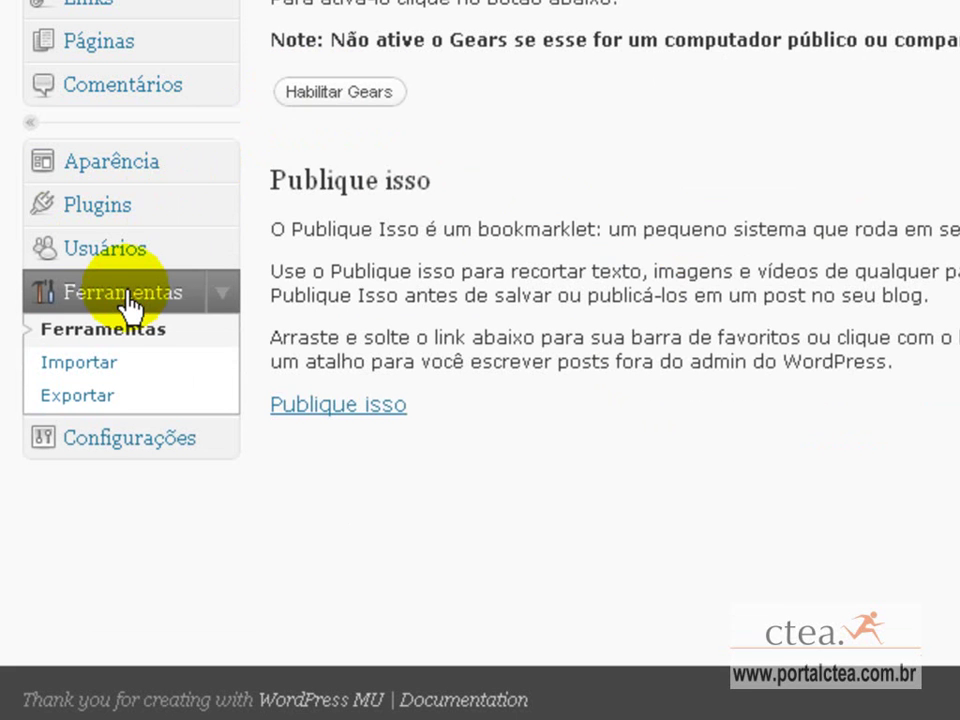
pyautogui.click(104, 378)
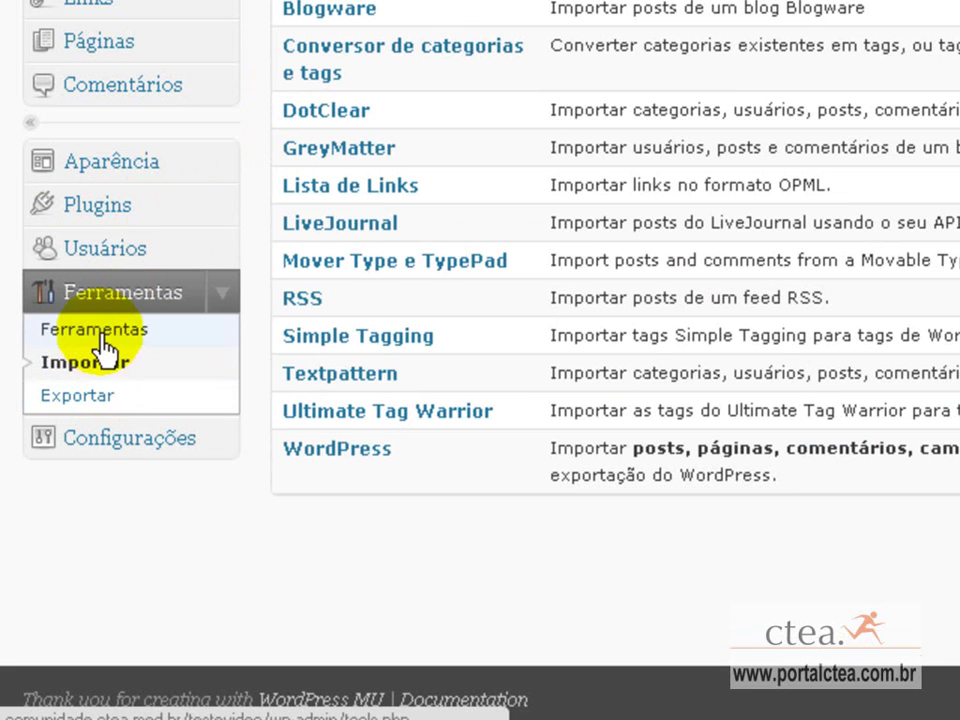
pyautogui.click(110, 451)
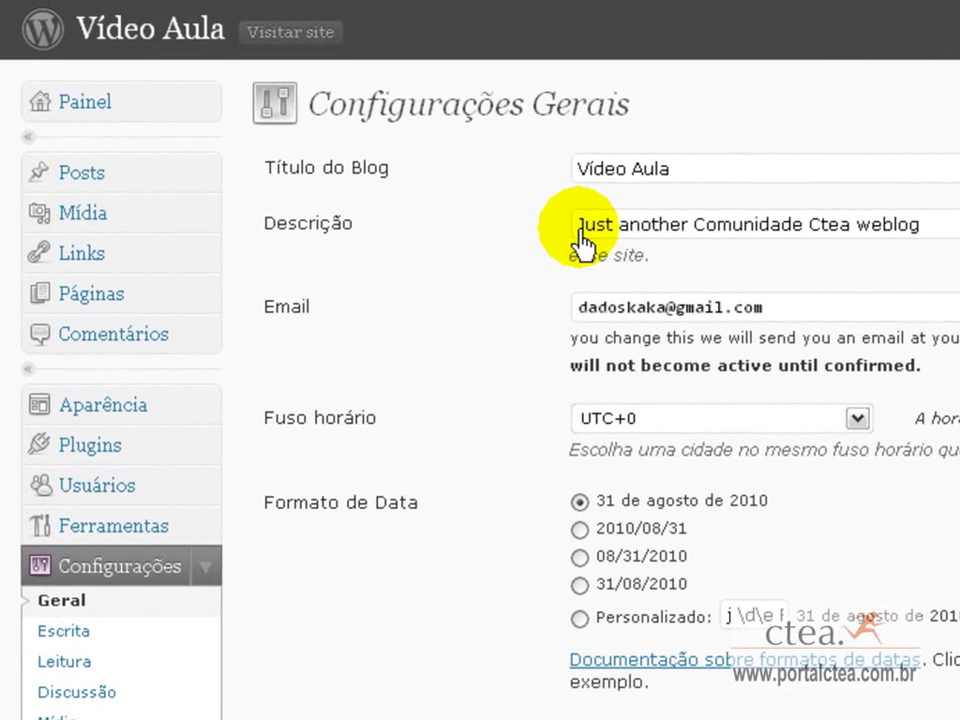
# Replace the Descrição with 'blog sobre video aulas' and save the general settings.
pyautogui.moveTo(925, 231); pyautogui.dragTo(515, 237)
pyautogui.write('blog sobre video aulas')
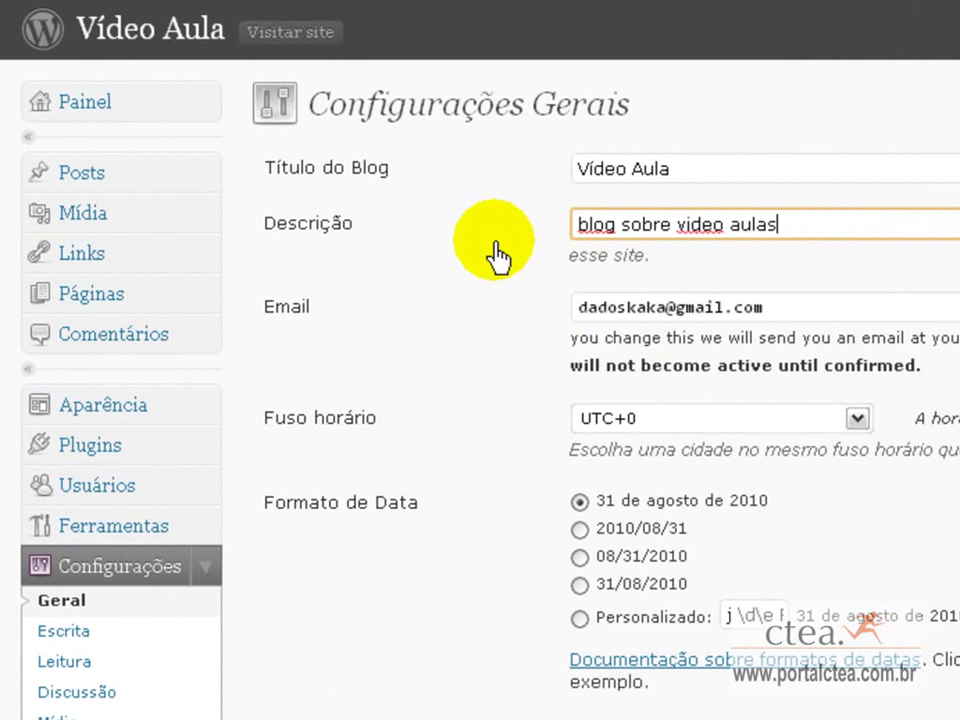
pyautogui.click(497, 258)
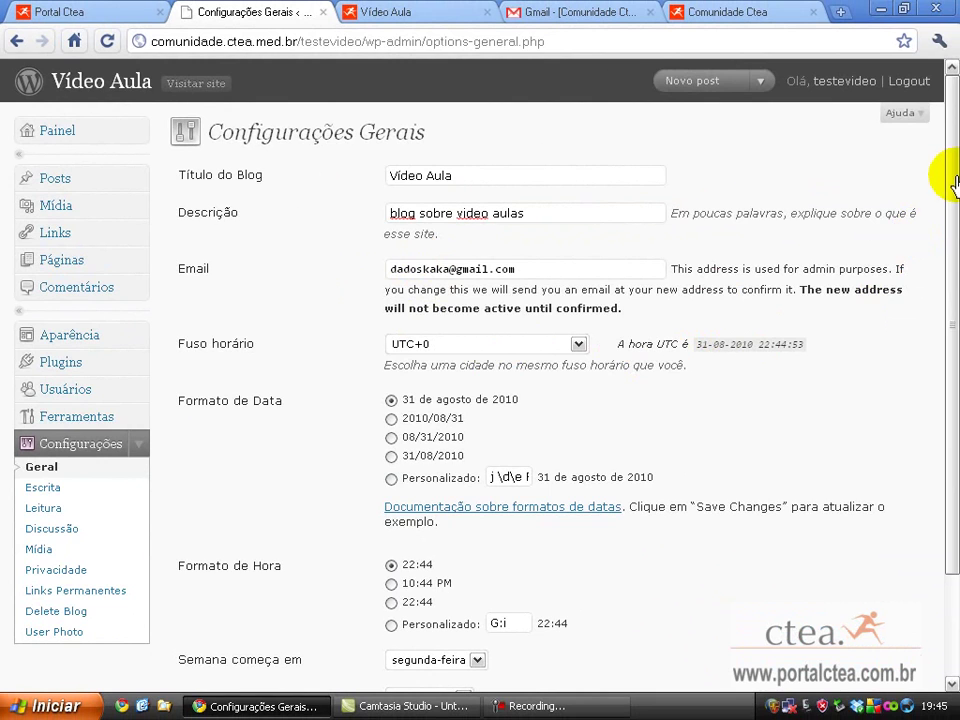
pyautogui.moveTo(949, 188); pyautogui.dragTo(950, 288)
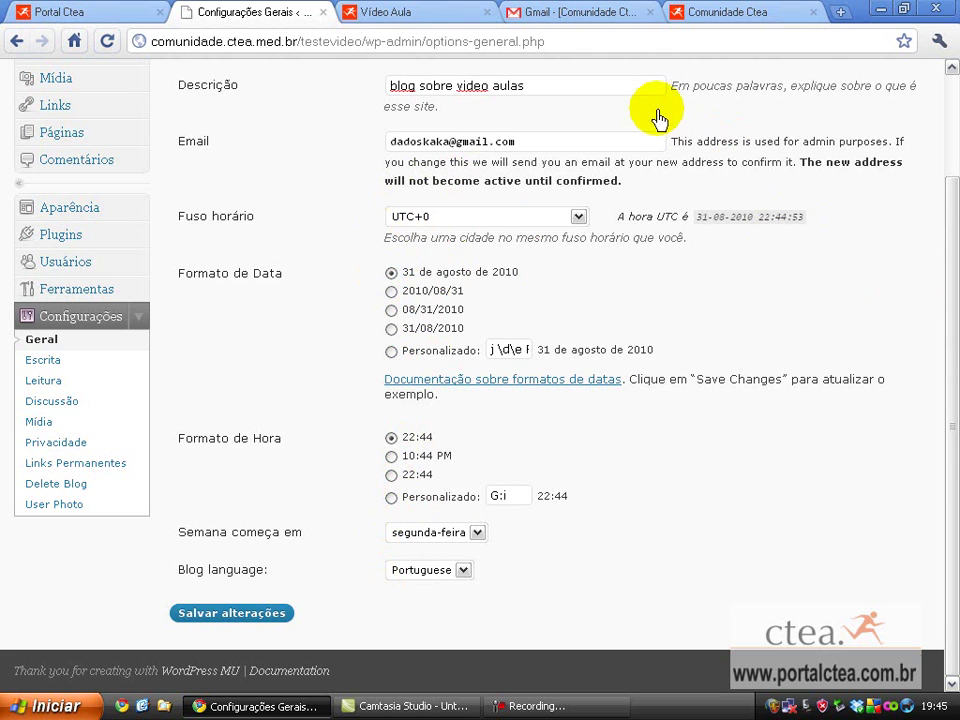
pyautogui.click(250, 617)
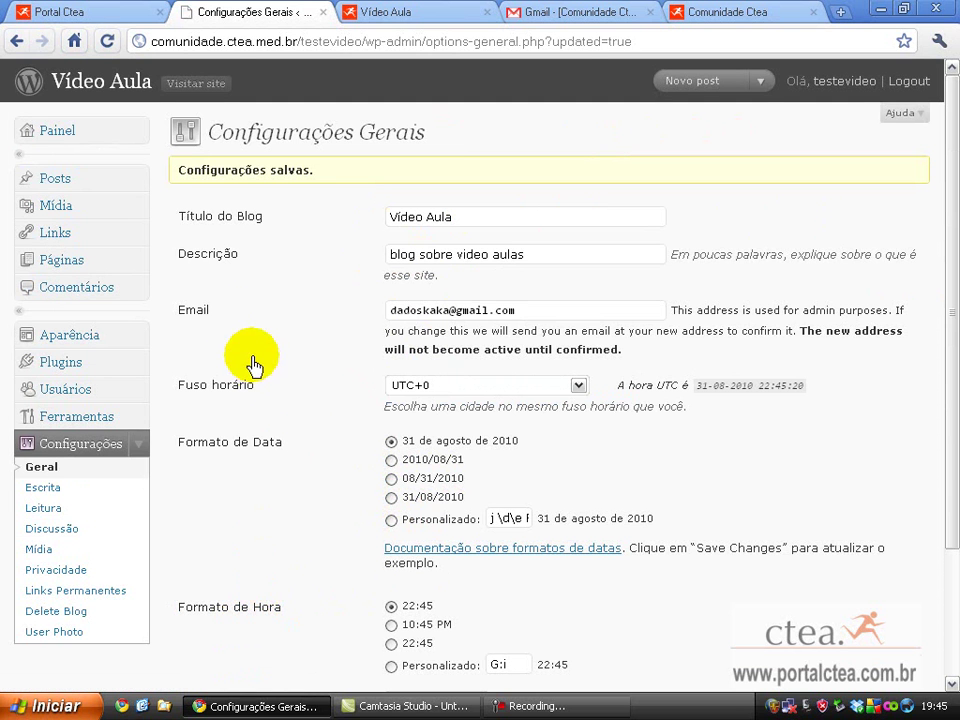
# Open the public Vídeo Aula blog and the Ctea BLOGS list in new tabs, then return to settings.
pyautogui.rightClick(196, 92)
pyautogui.click(214, 90)
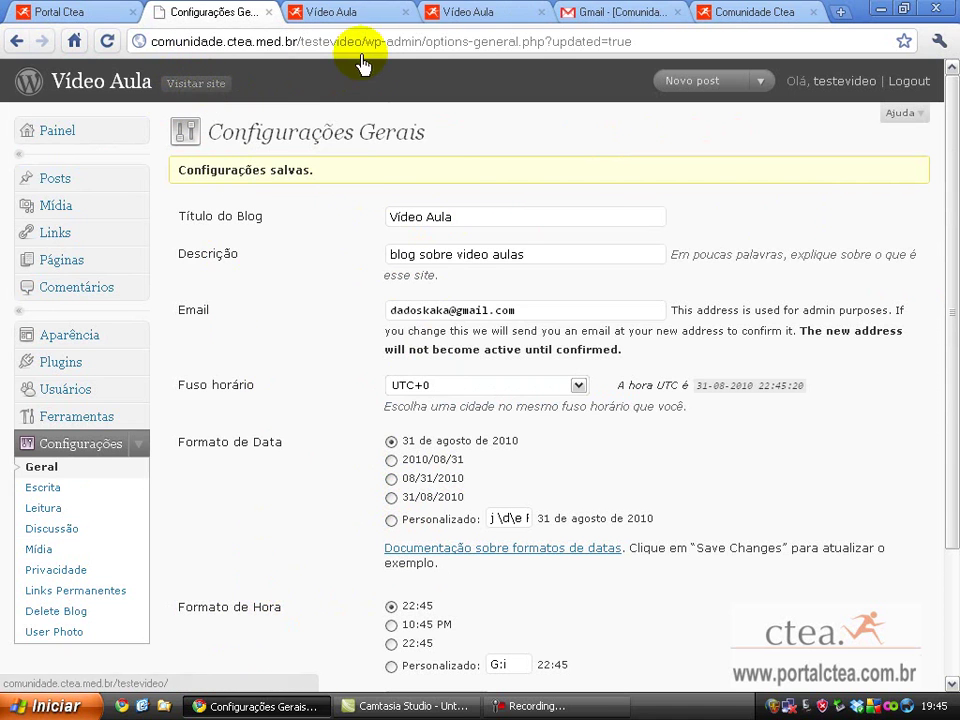
pyautogui.click(470, 12)
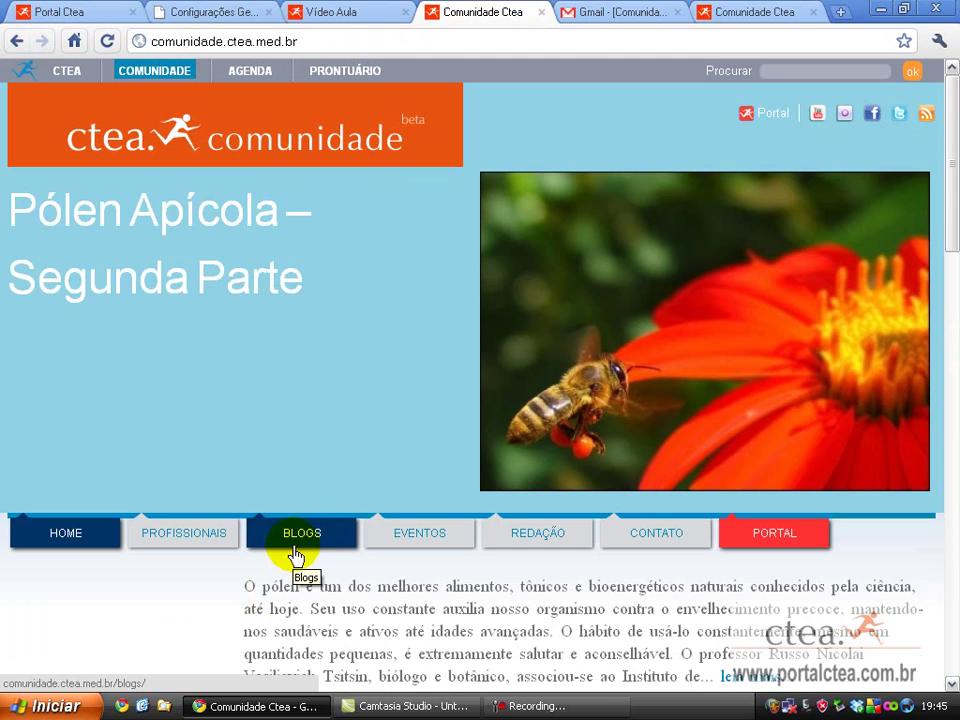
pyautogui.click(295, 550)
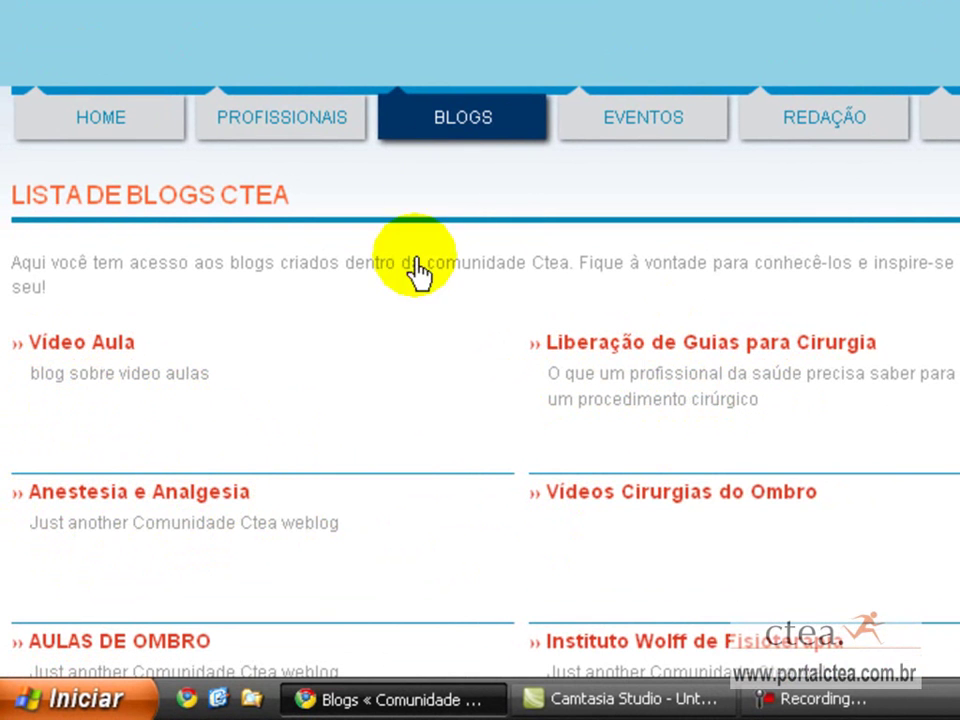
pyautogui.click(129, 392)
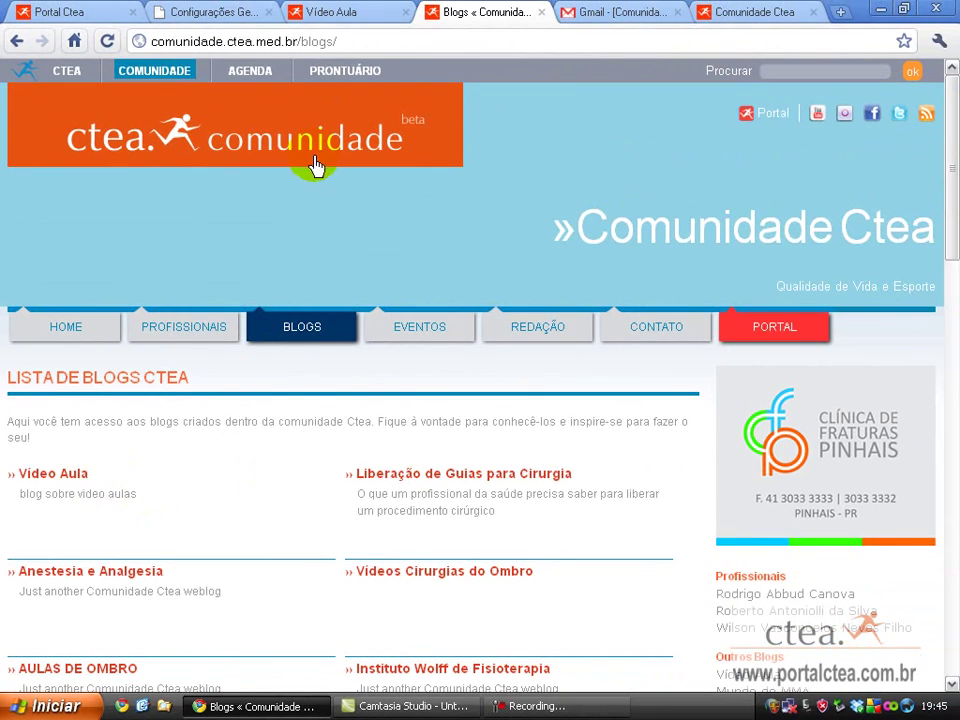
pyautogui.click(334, 12)
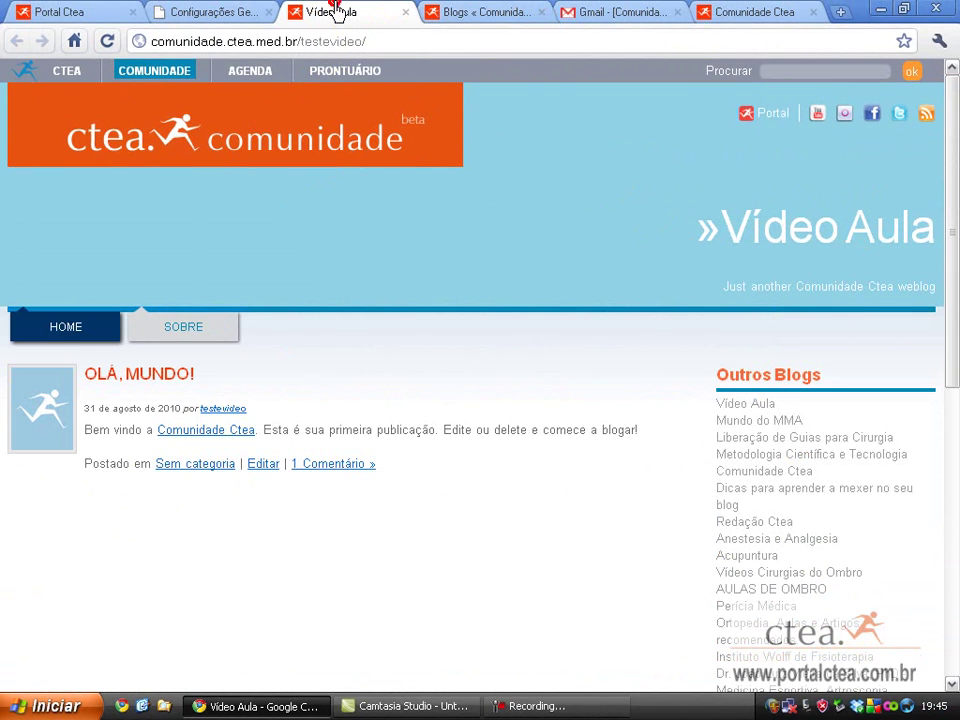
pyautogui.click(213, 12)
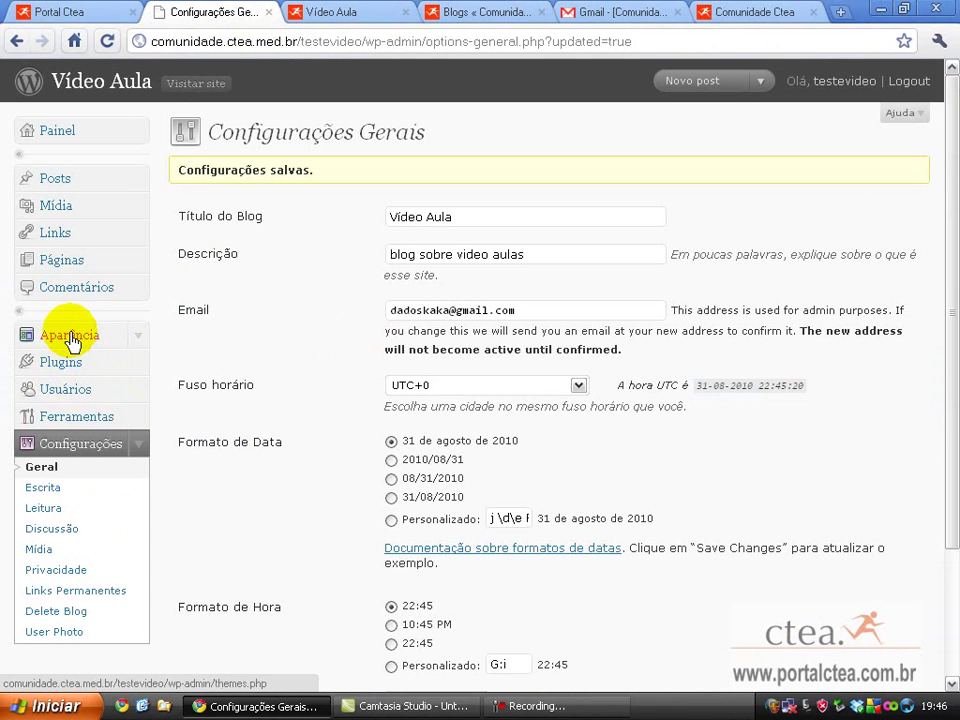
# Open the admin Páginas list and check the public Sobre page's example paragraph.
pyautogui.click(69, 271)
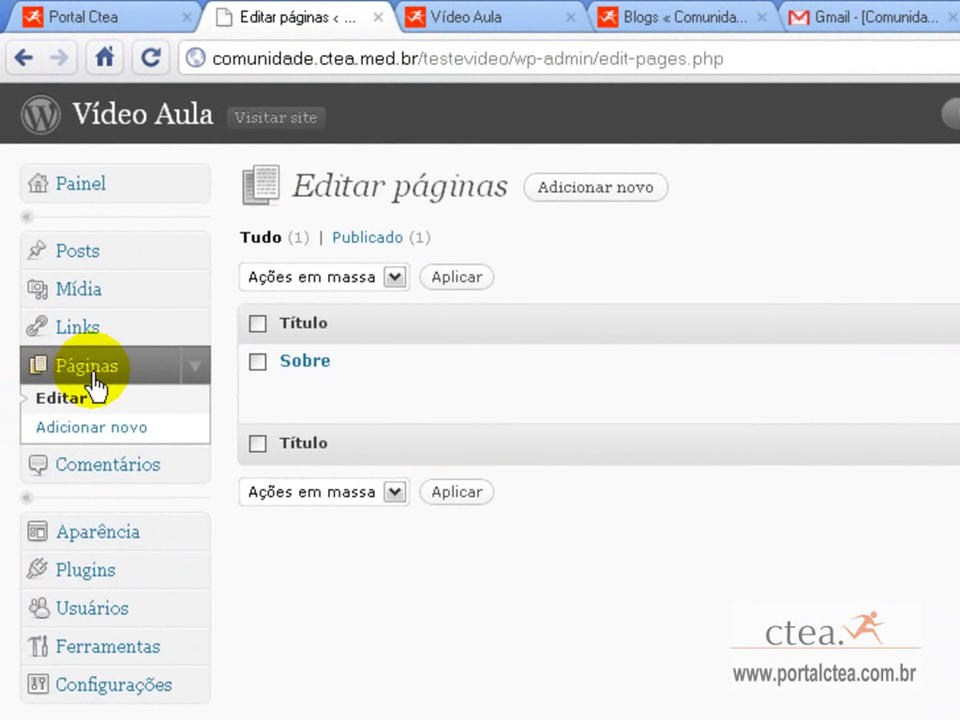
pyautogui.click(440, 30)
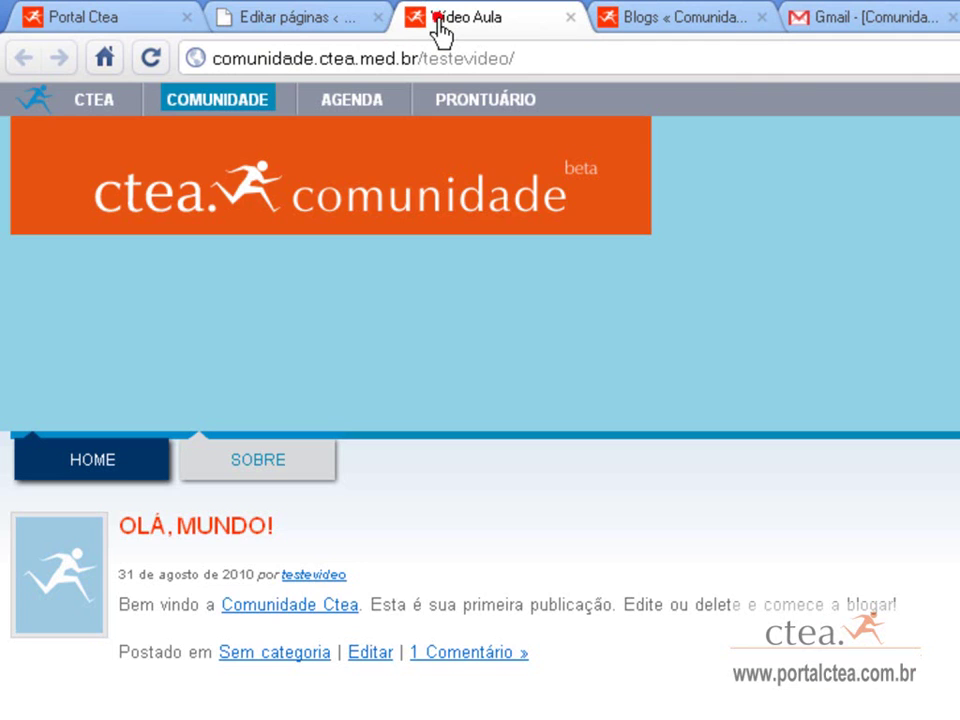
pyautogui.click(265, 480)
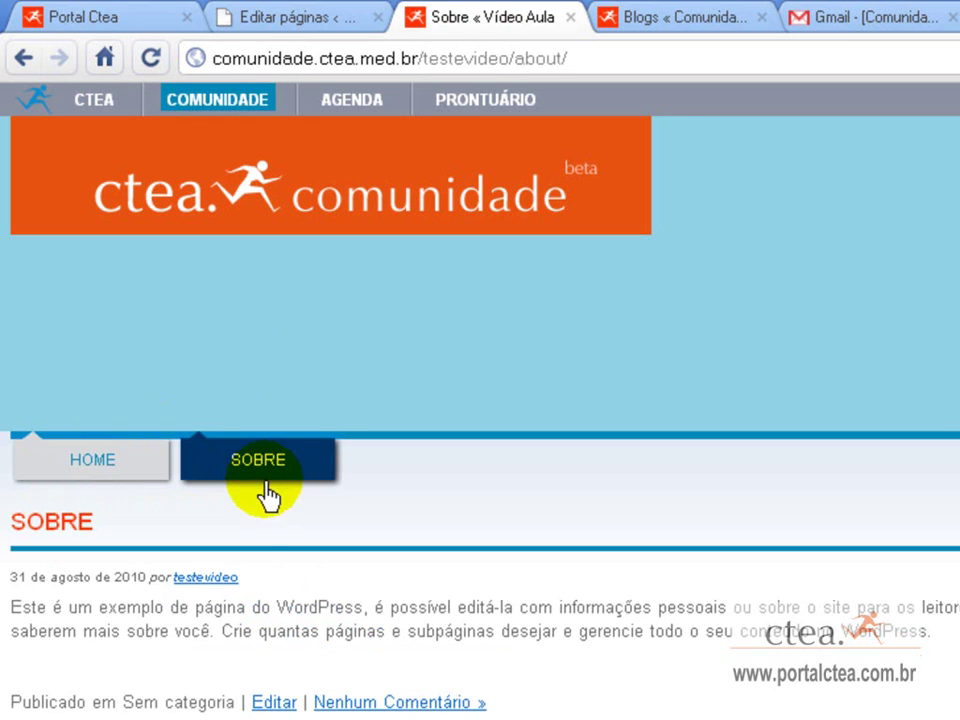
pyautogui.moveTo(34, 616); pyautogui.dragTo(935, 640)
# Return to and reload the public blog home, then switch back to the admin pages list.
pyautogui.click(36, 470)
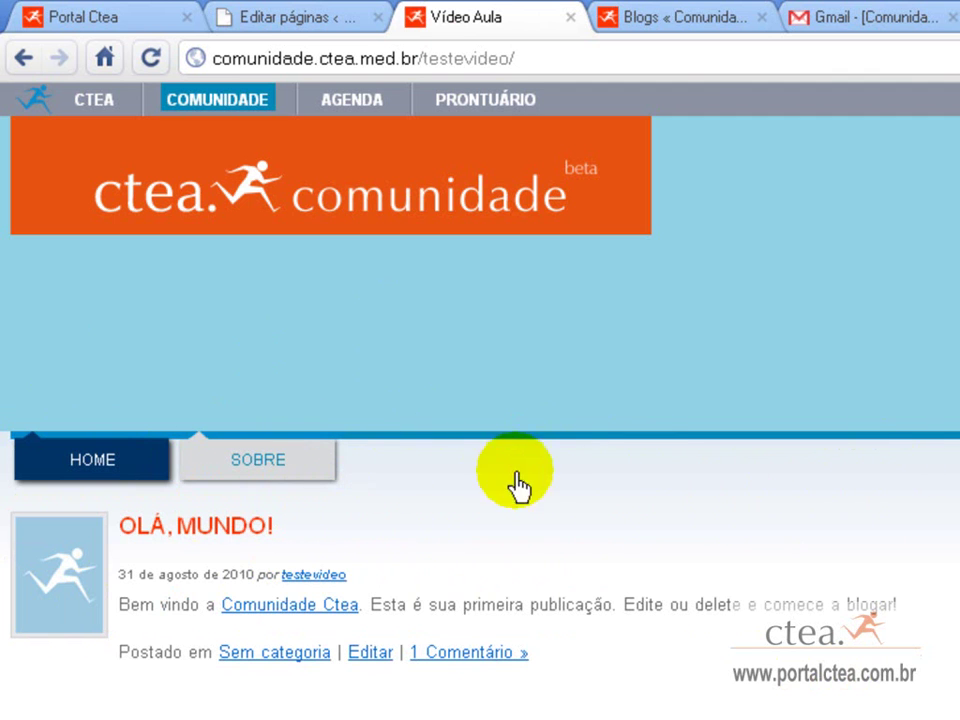
pyautogui.click(92, 465)
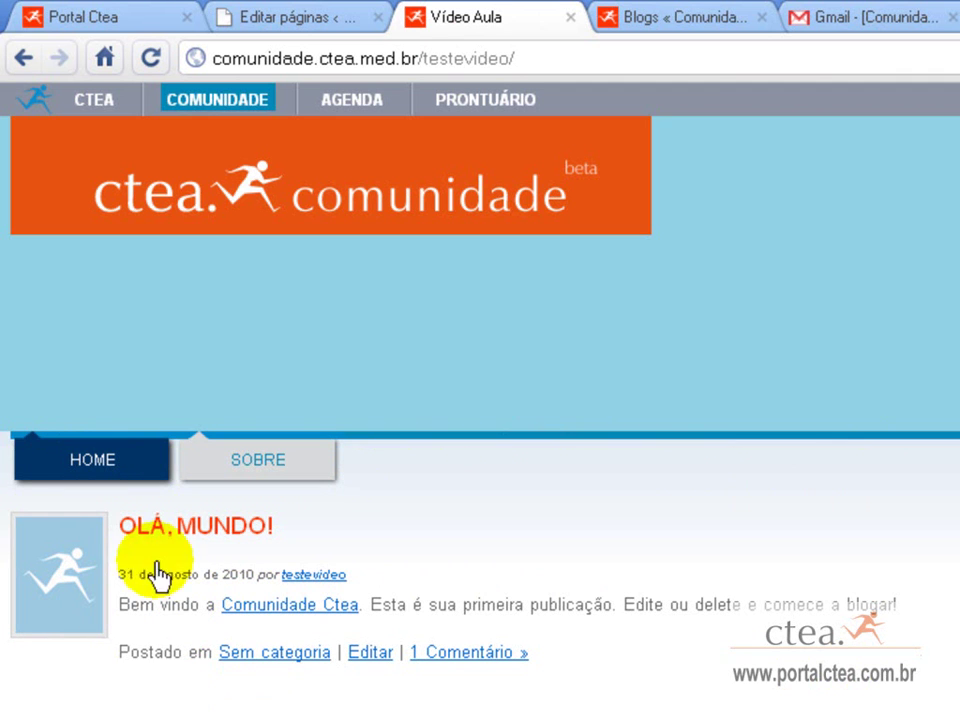
pyautogui.click(257, 462)
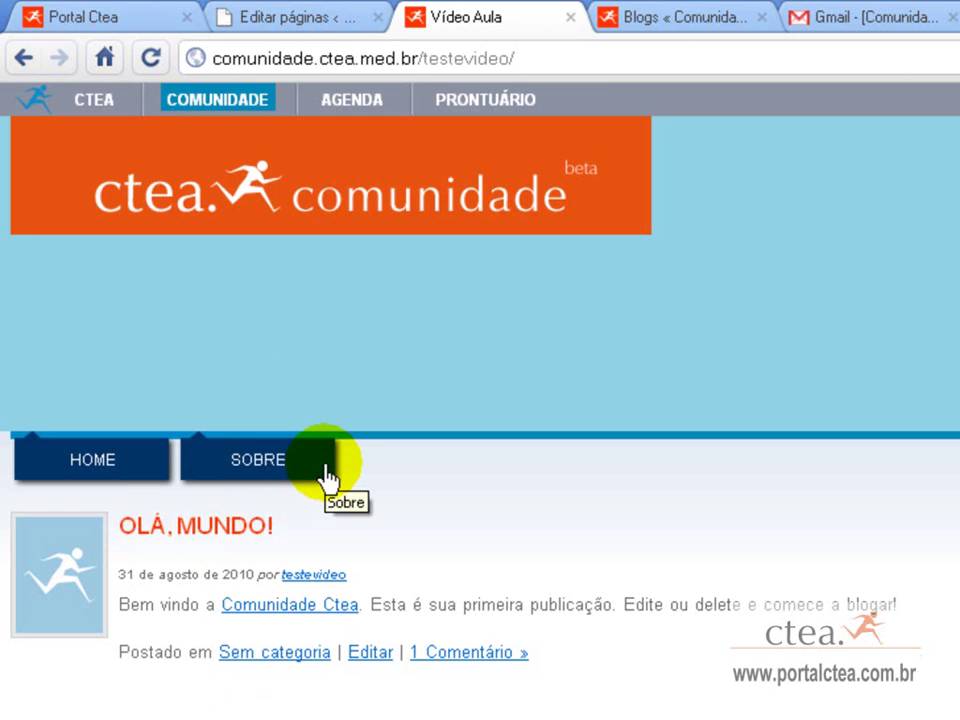
pyautogui.click(340, 17)
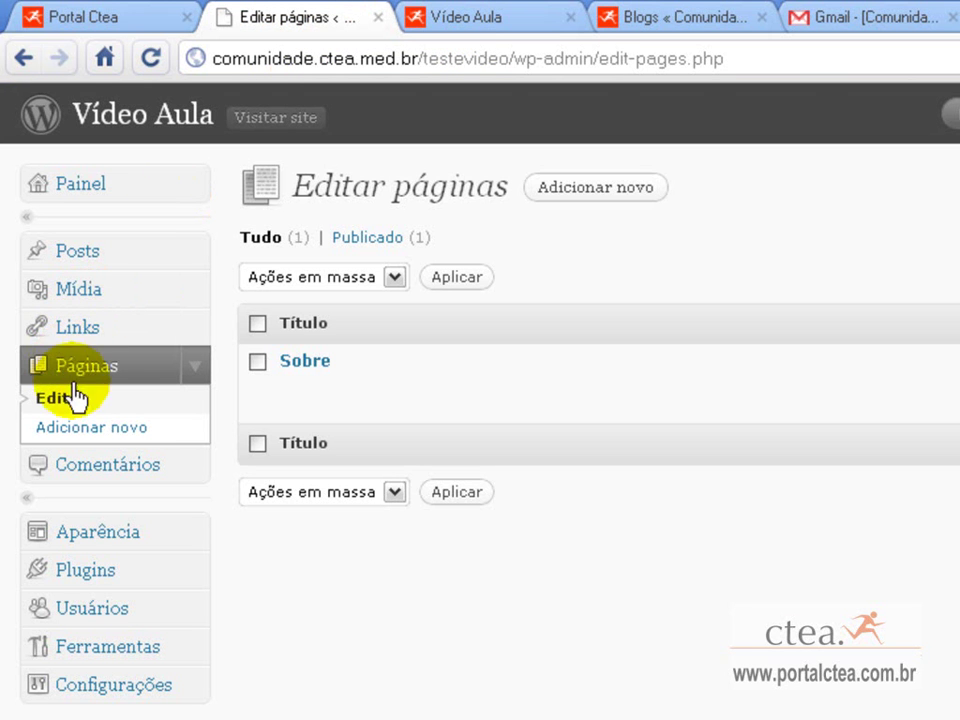
pyautogui.moveTo(304, 381)
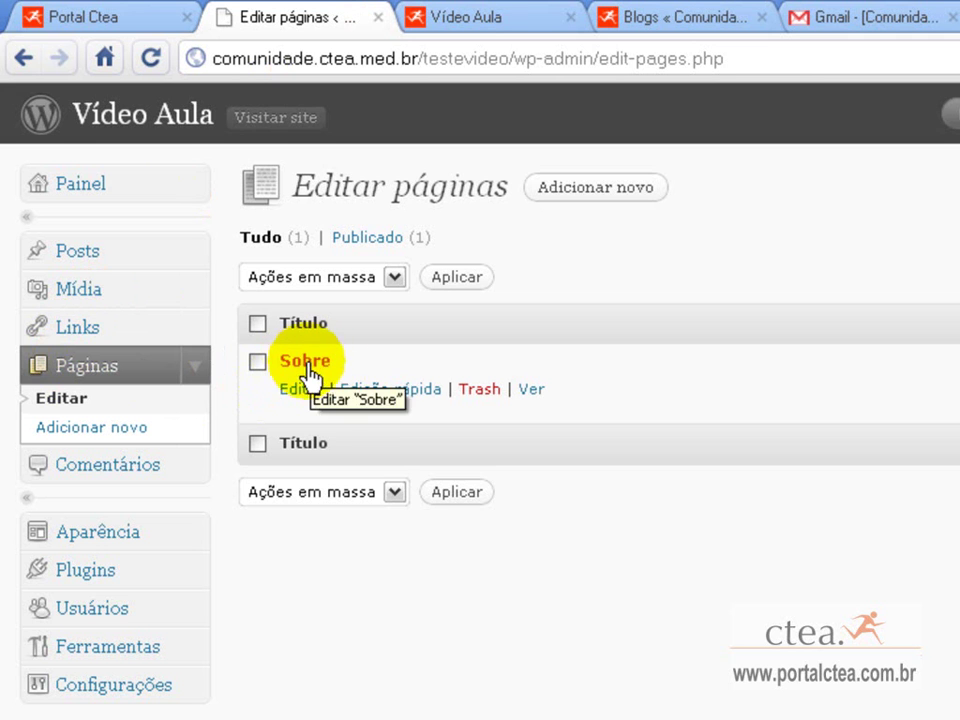
# Replace the Sobre text with 'blog sobre vídeo aula', fixing 'vídeo', update it, and open the public blog.
pyautogui.click(314, 395)
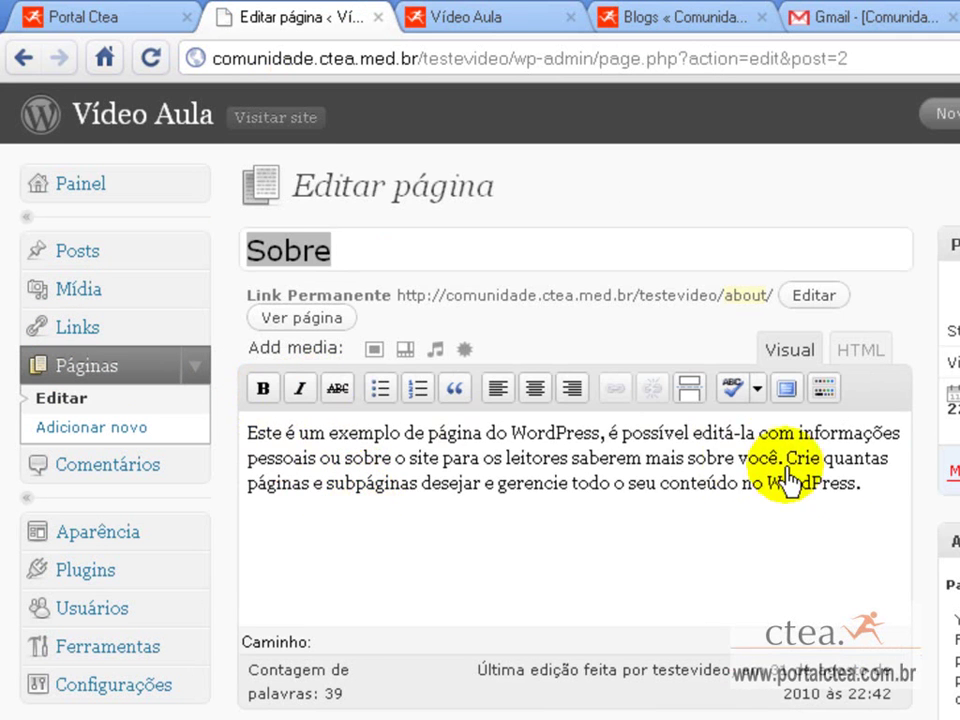
pyautogui.moveTo(860, 497); pyautogui.dragTo(205, 425)
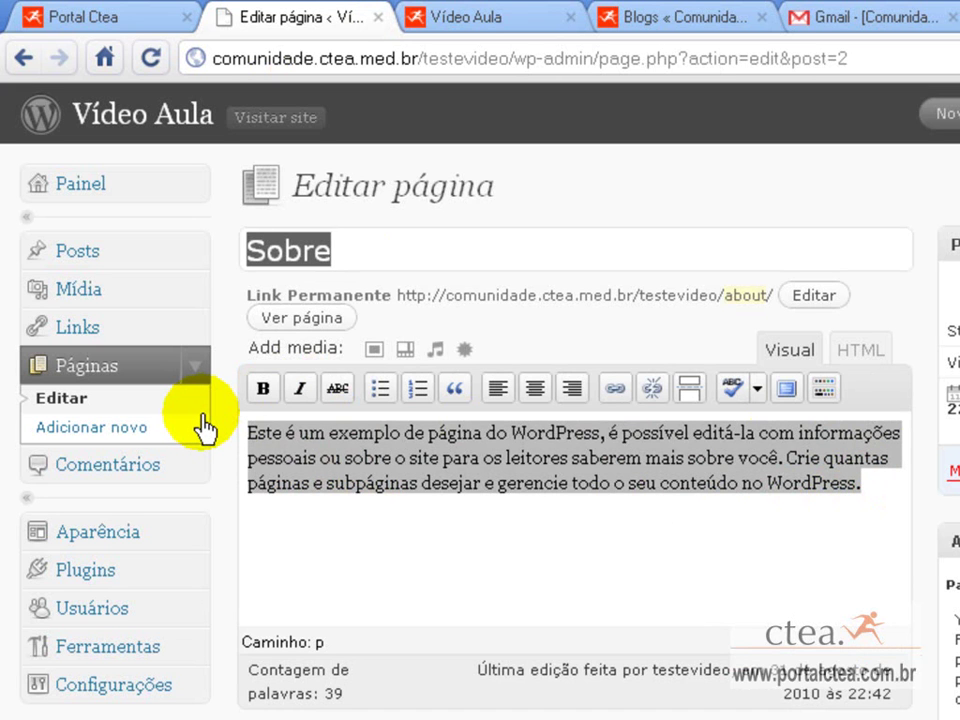
pyautogui.write('blog sobre video aula')
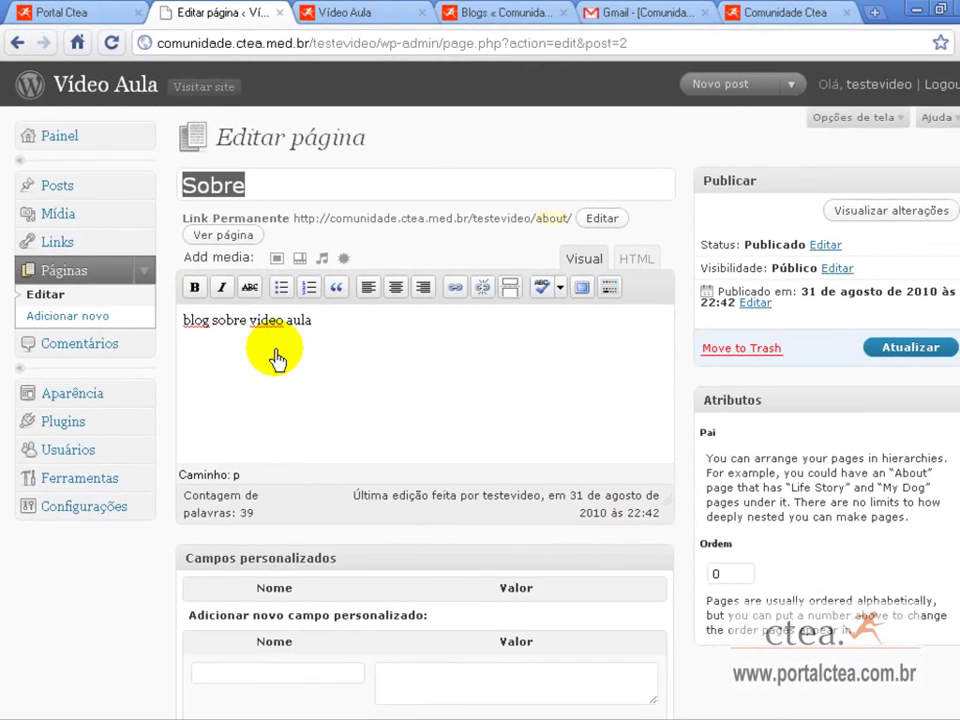
pyautogui.rightClick(360, 440)
pyautogui.click(287, 385)
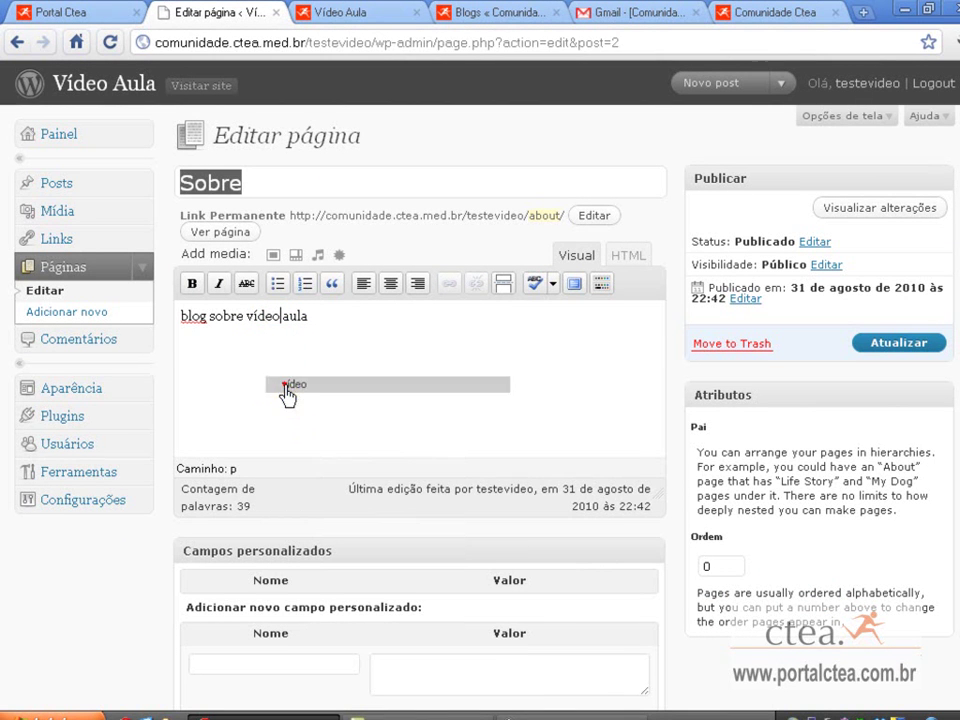
pyautogui.click(885, 350)
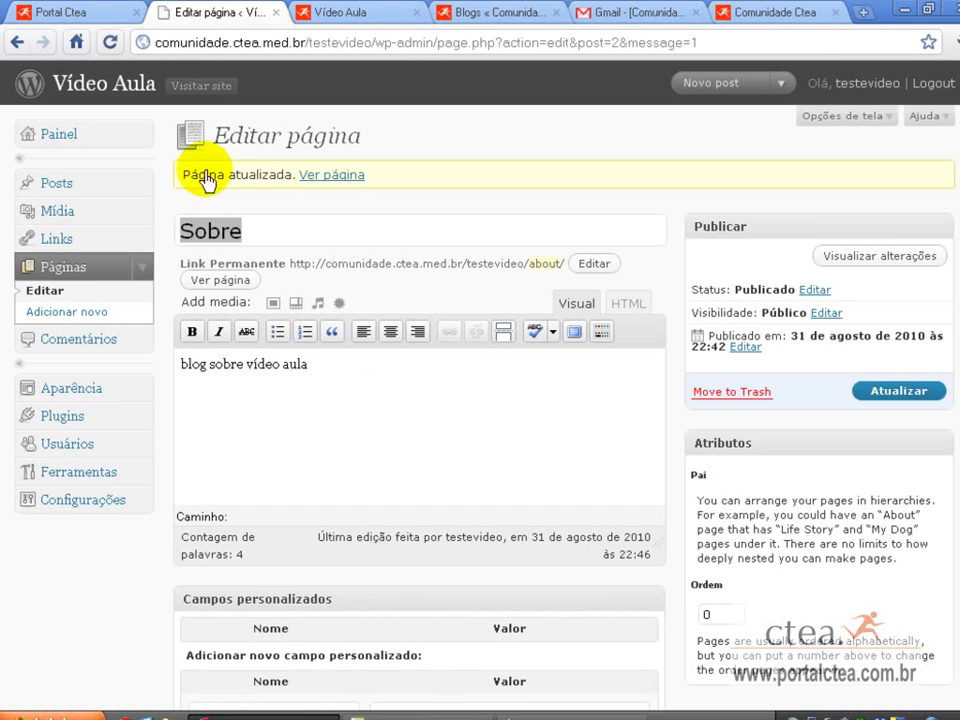
pyautogui.rightClick(201, 95)
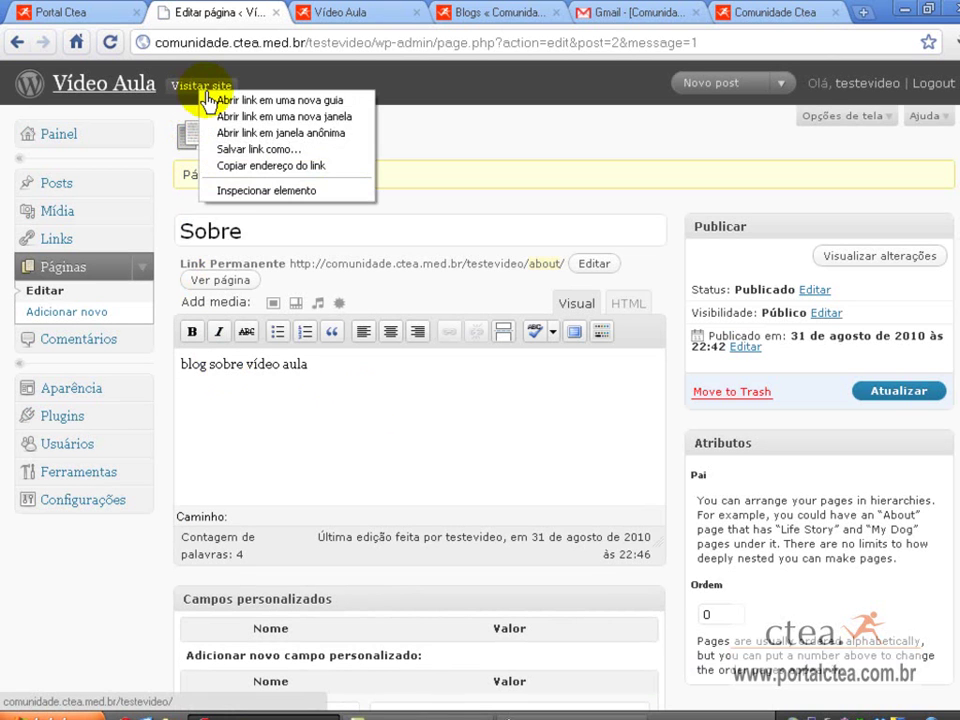
pyautogui.click(210, 100)
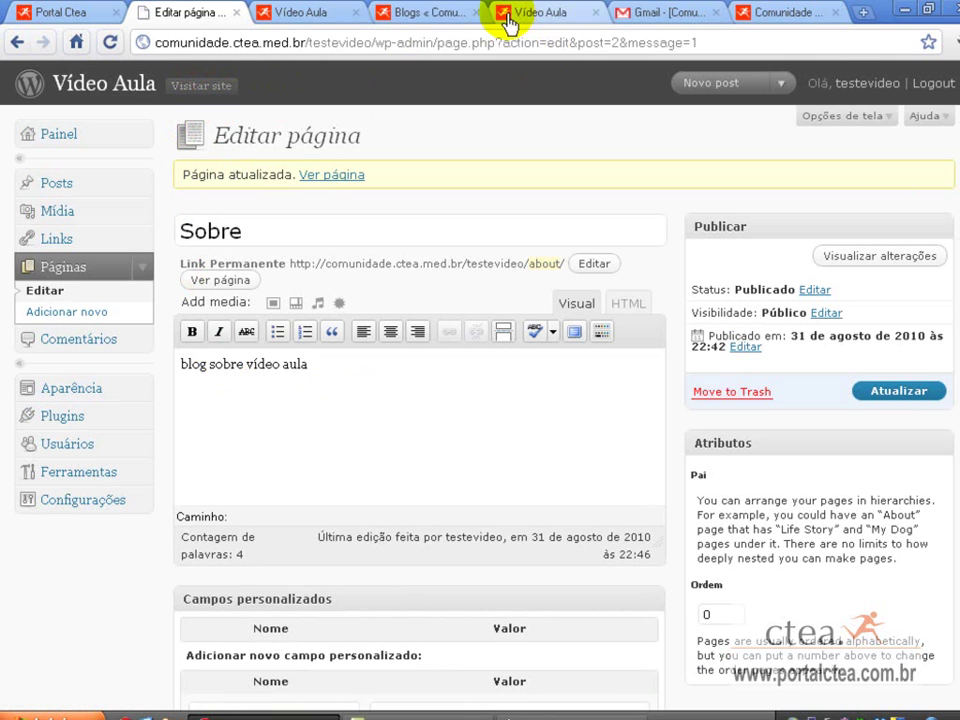
# Close the extra Vídeo Aula, blog list, Comunidade Ctea and Gmail tabs.
pyautogui.click(356, 13)
pyautogui.click(357, 13)
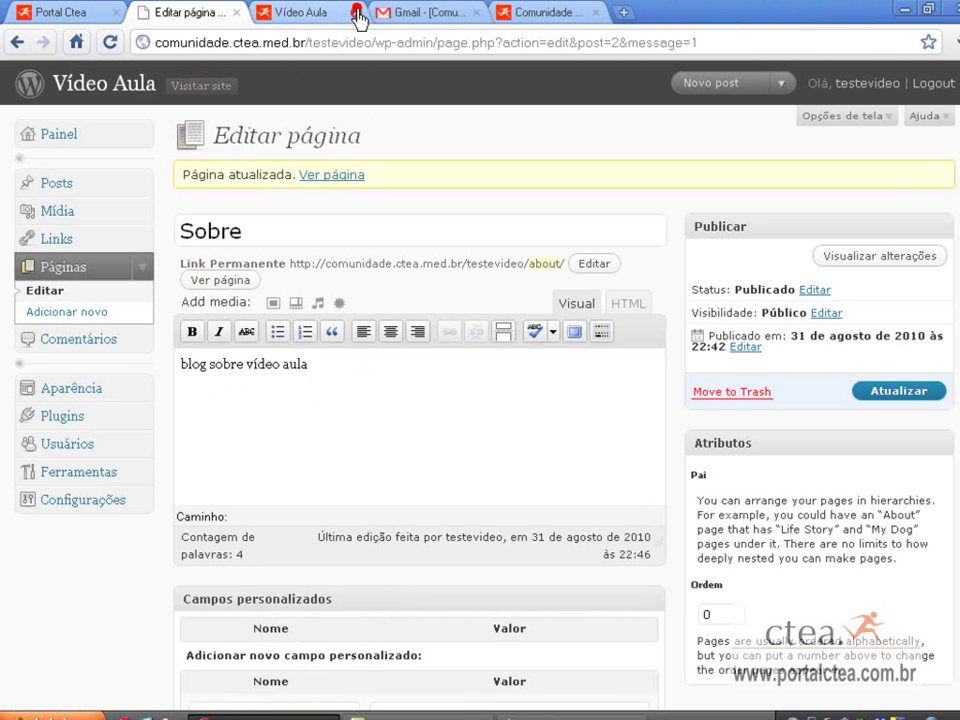
pyautogui.click(357, 13)
pyautogui.click(476, 13)
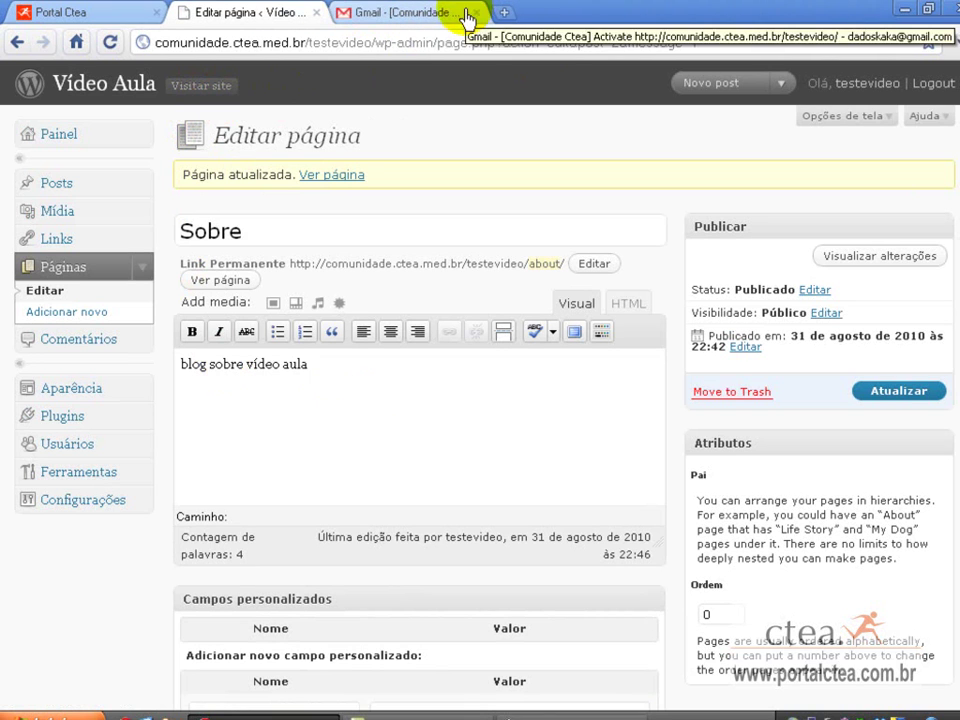
pyautogui.click(469, 12)
# Open the public Sobre page in a new tab, then return to the admin pages list.
pyautogui.rightClick(212, 90)
pyautogui.click(236, 99)
pyautogui.hotkey('ctrl', 'Tab')
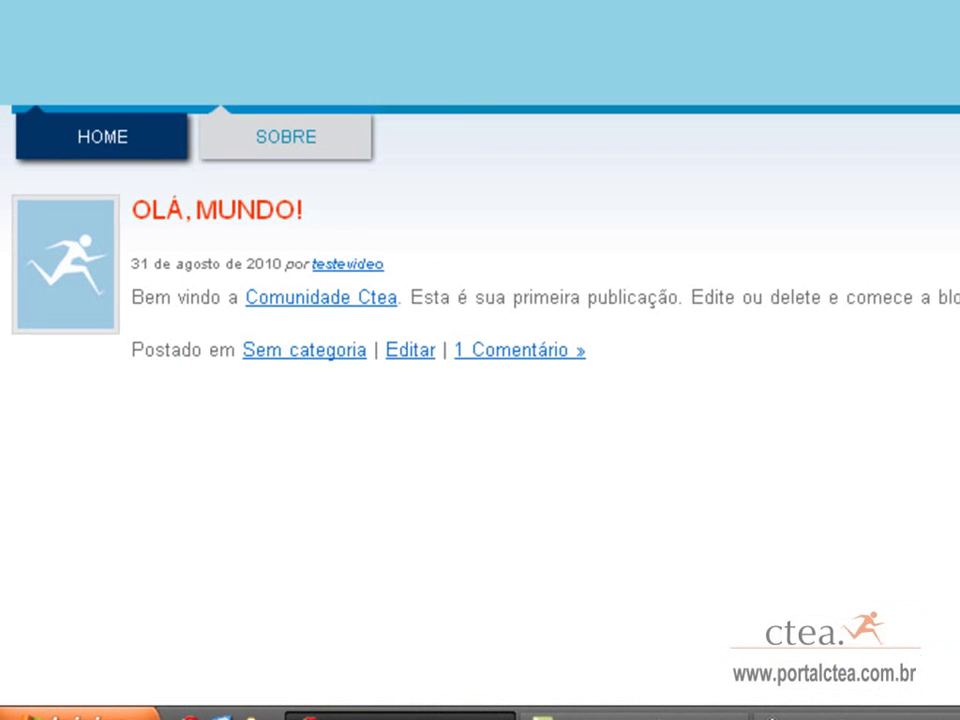
pyautogui.click(268, 142)
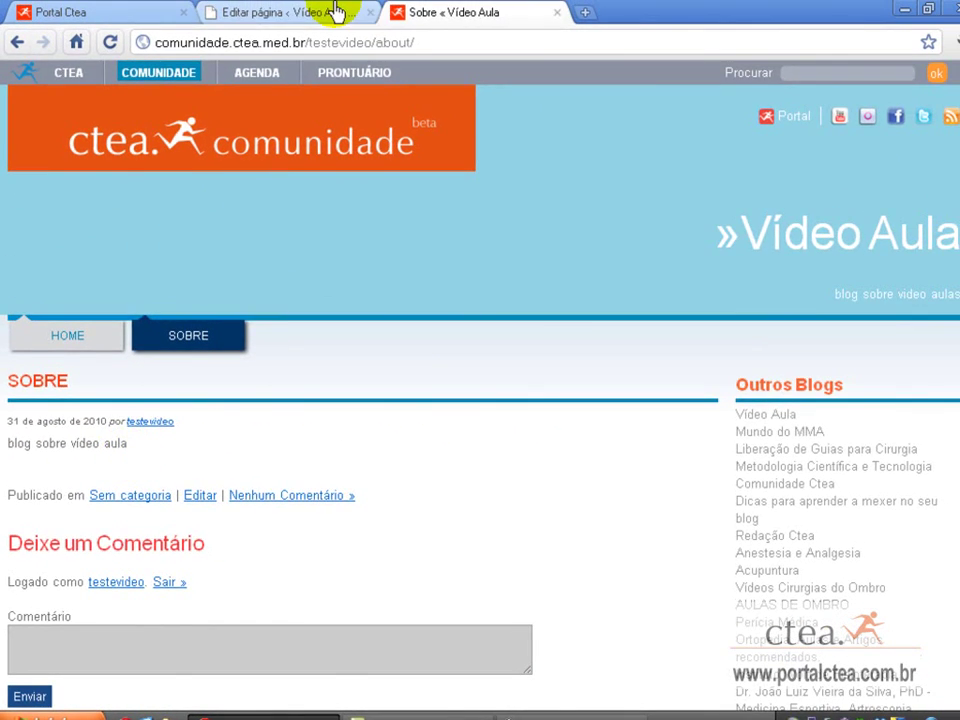
pyautogui.click(336, 13)
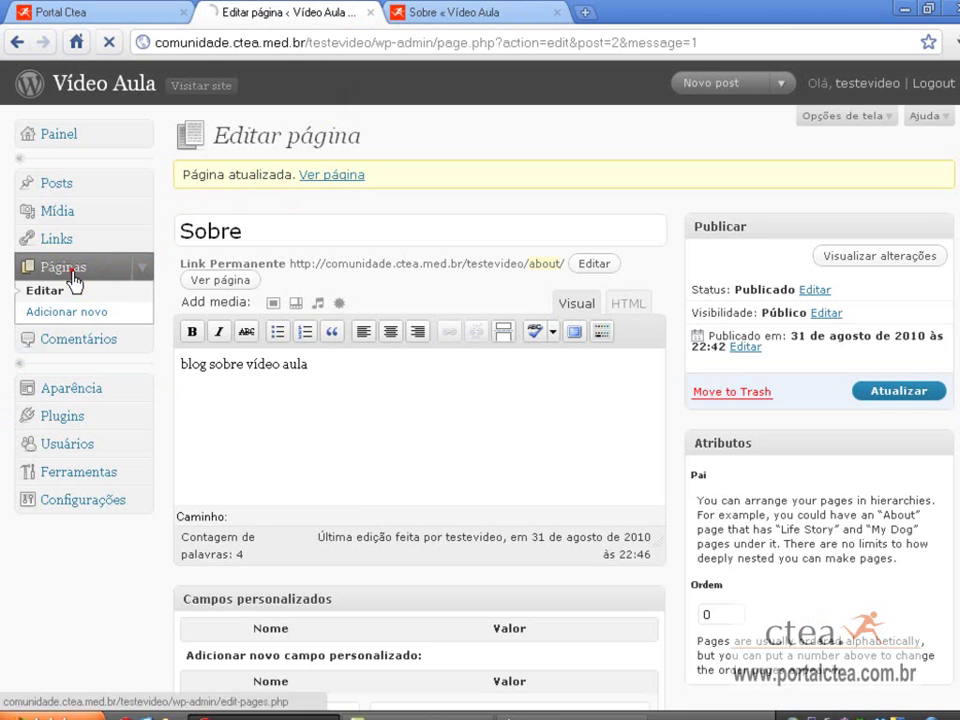
pyautogui.click(73, 280)
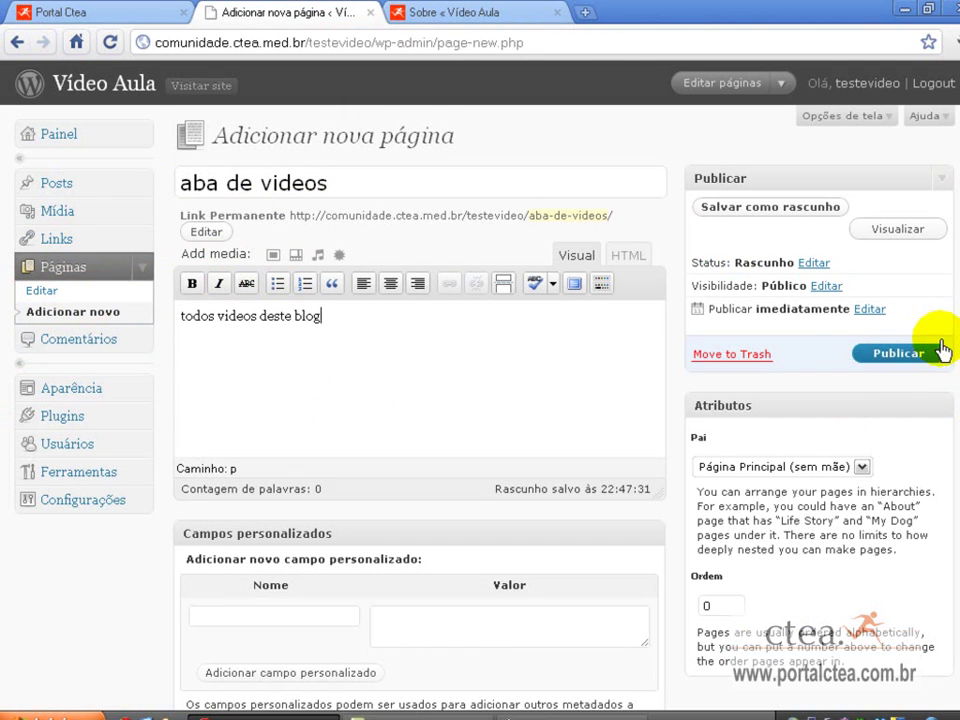
# Publish the drafted 'aba de videos' page containing the text 'todos videos deste blog'.
pyautogui.click(900, 356)
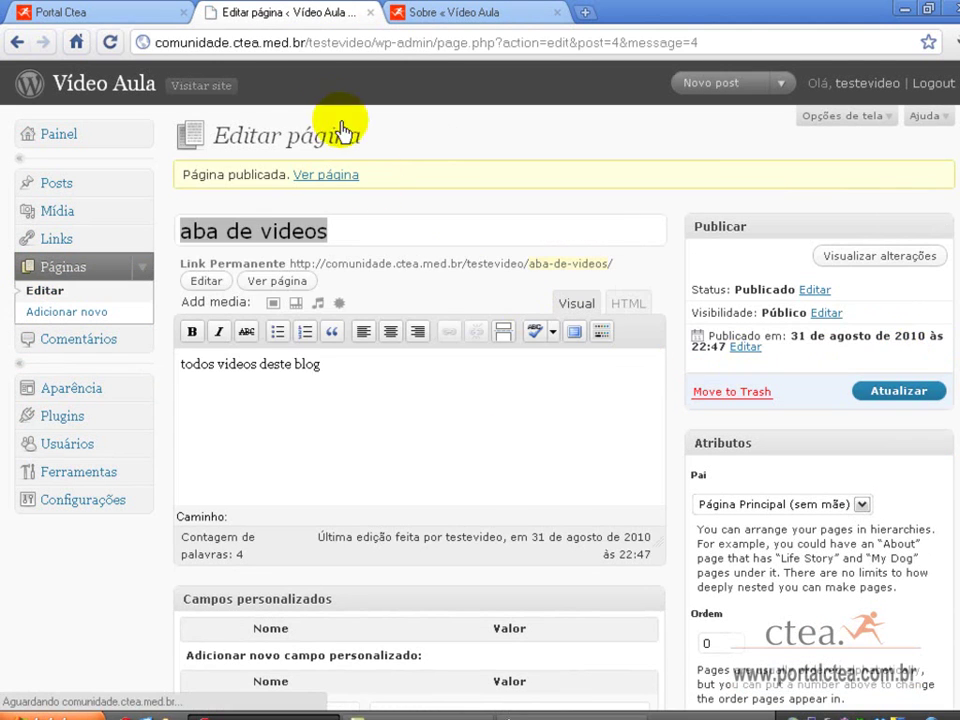